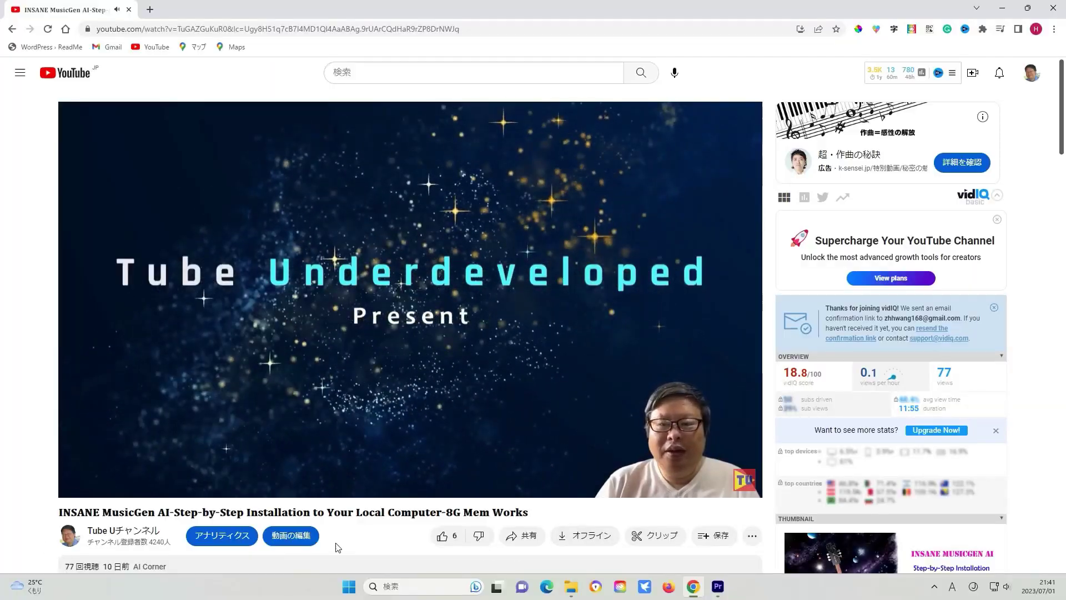
# - Scroll to the comments and highlight the viewer's note about MusicGen re-downloading models from huggingface hub
pyautogui.scroll(-6, 337, 547)
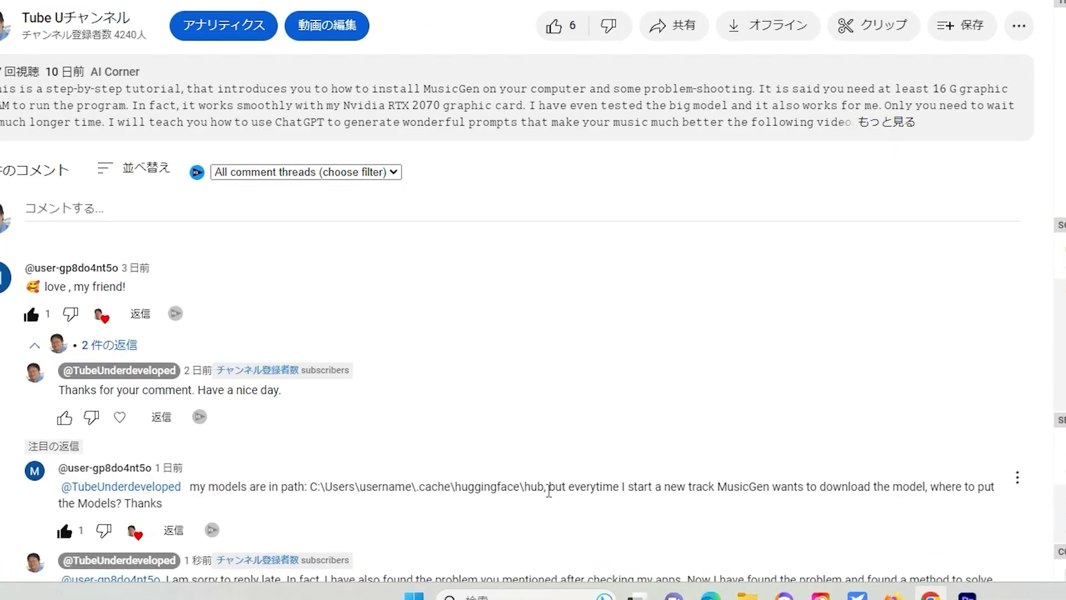
pyautogui.moveTo(549, 490); pyautogui.dragTo(872, 492)
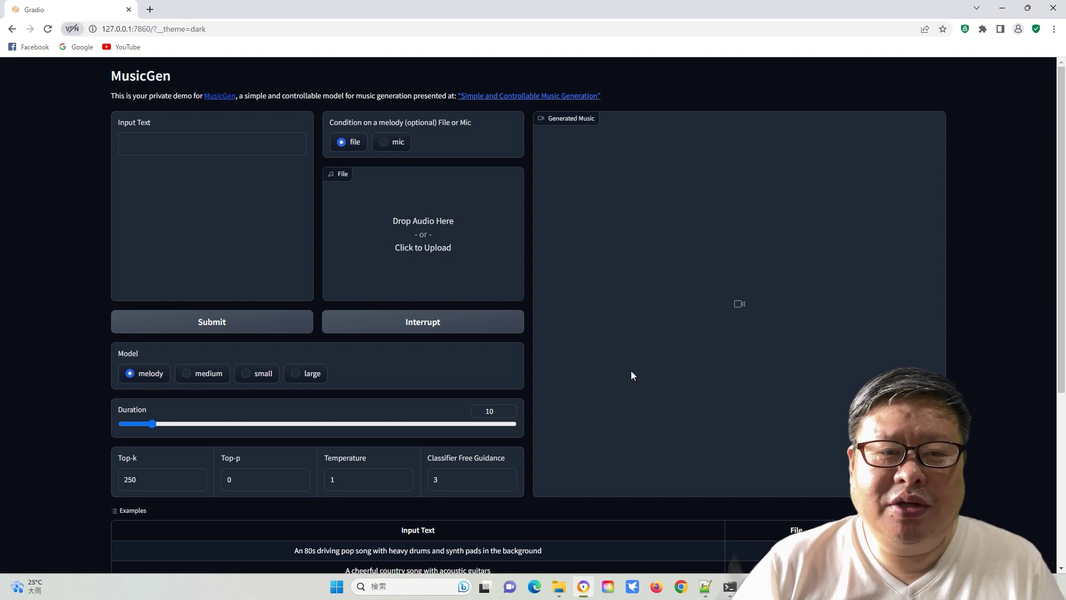
# - Generate music from the 80s driving pop example prompt with the melody model, checking the log
pyautogui.click(555, 551)
pyautogui.click(201, 328)
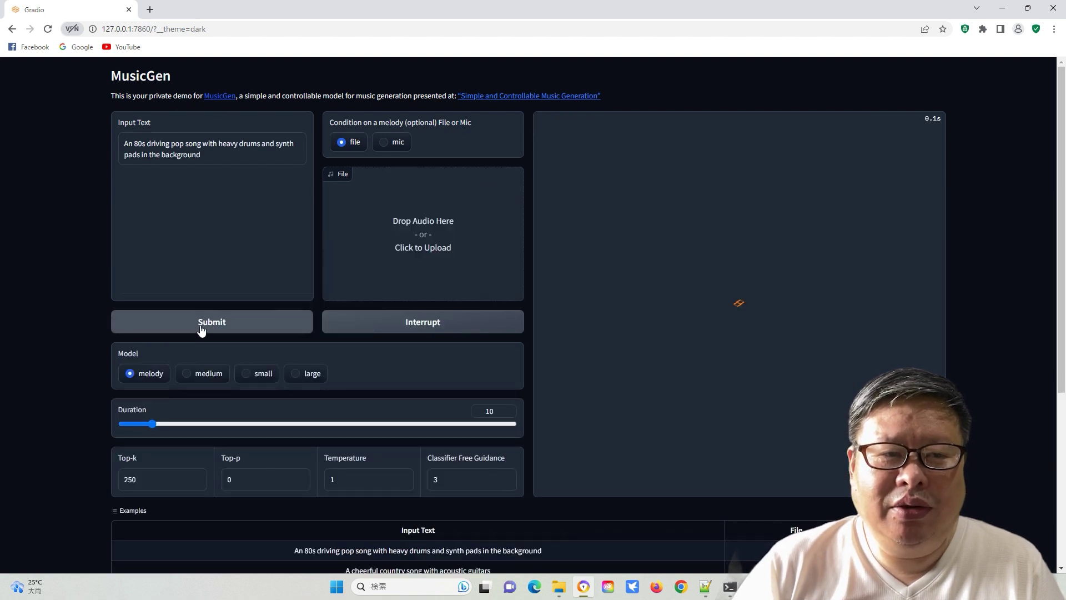
pyautogui.hotkey('alt', 'Tab')
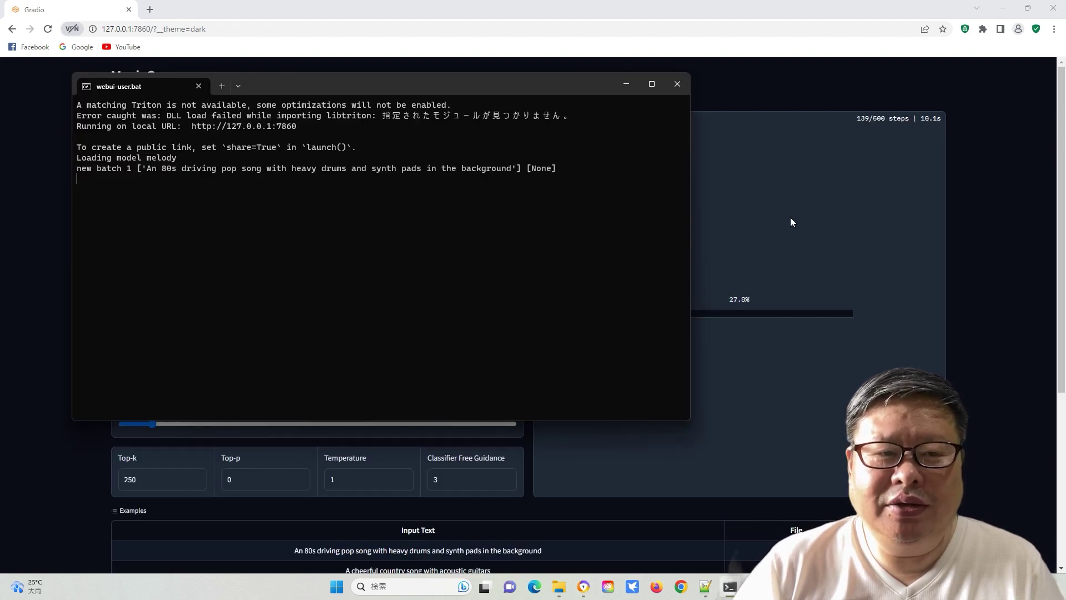
pyautogui.click(790, 218)
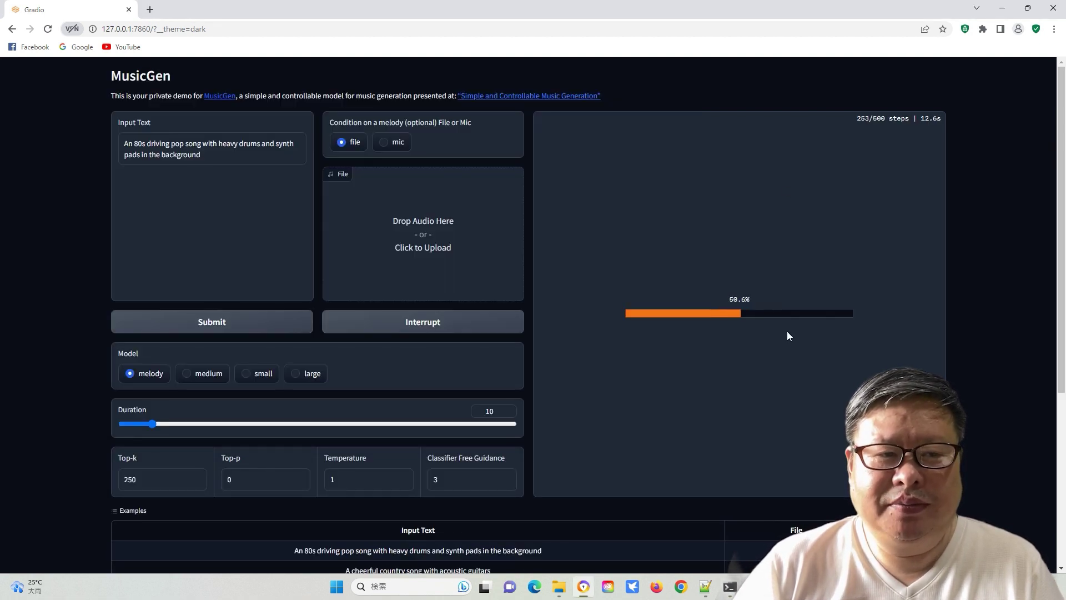
pyautogui.click(730, 587)
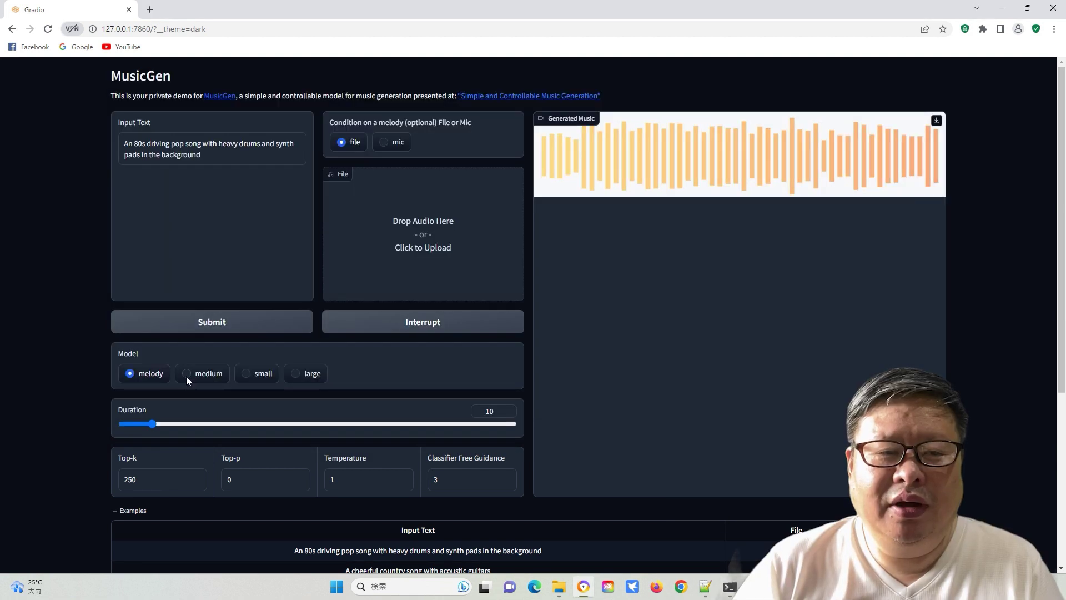
# - Switch to the large model and generate again, watching its weights start downloading
pyautogui.click(295, 374)
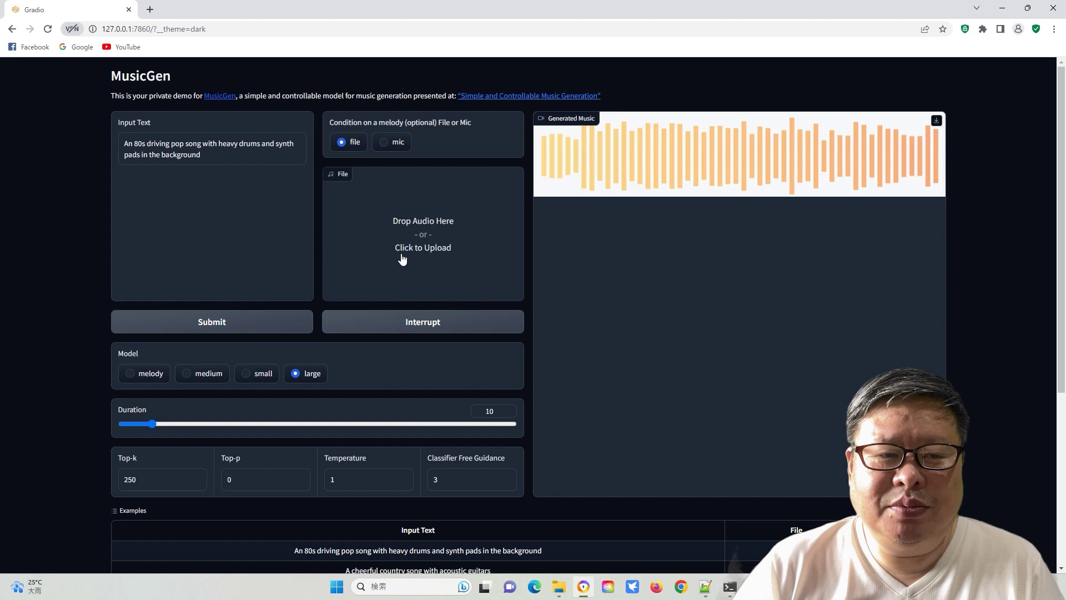
pyautogui.click(212, 329)
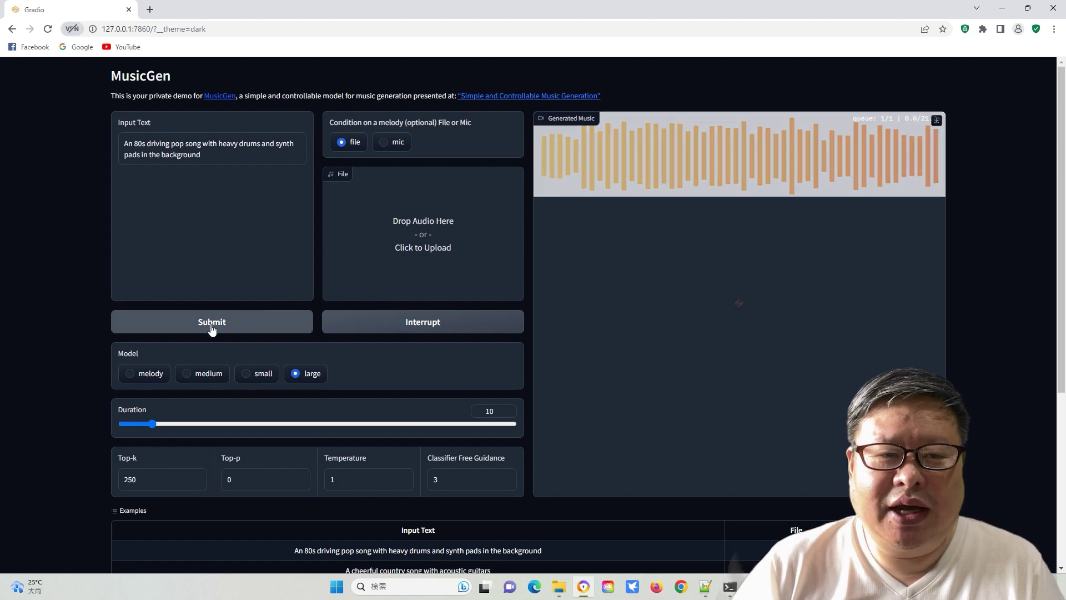
pyautogui.hotkey('alt', 'Tab')
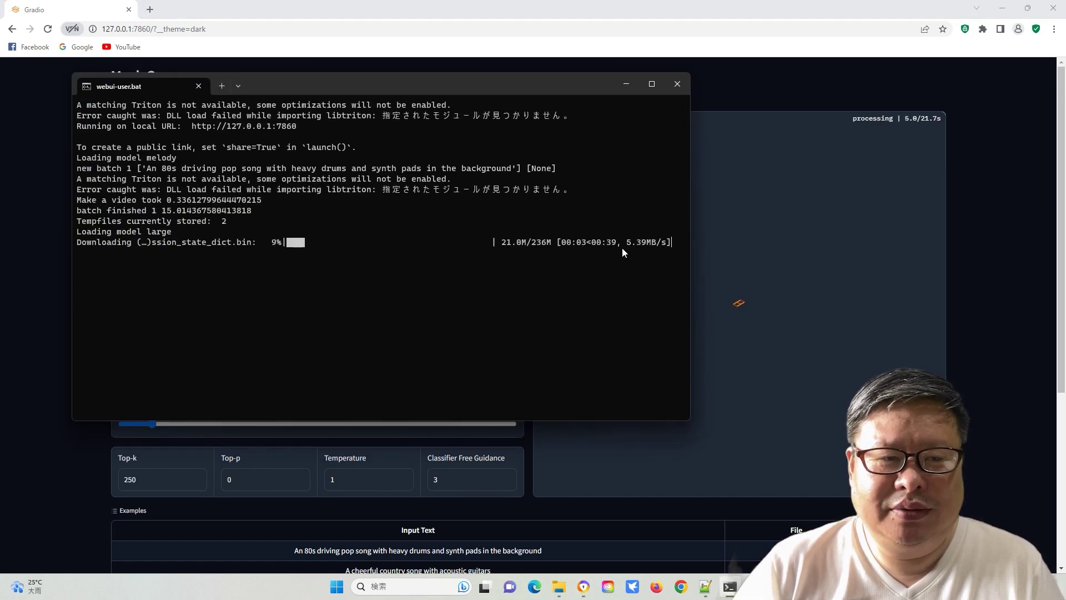
# - Generate the EDM track prompt with the small model and watch its download in the log
pyautogui.click(685, 85)
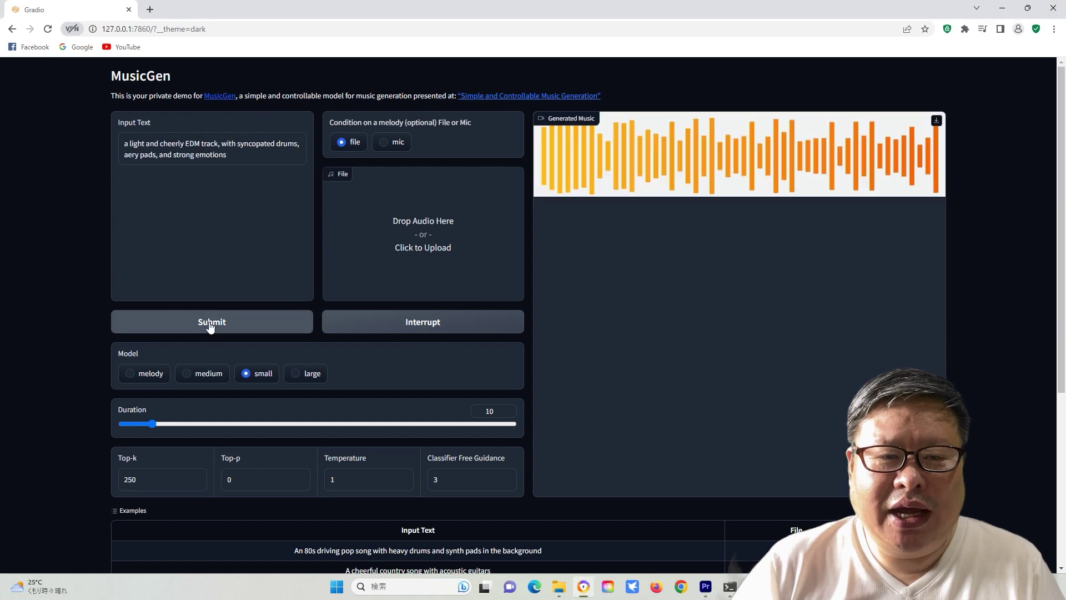
pyautogui.click(210, 327)
pyautogui.hotkey('alt', 'Tab')
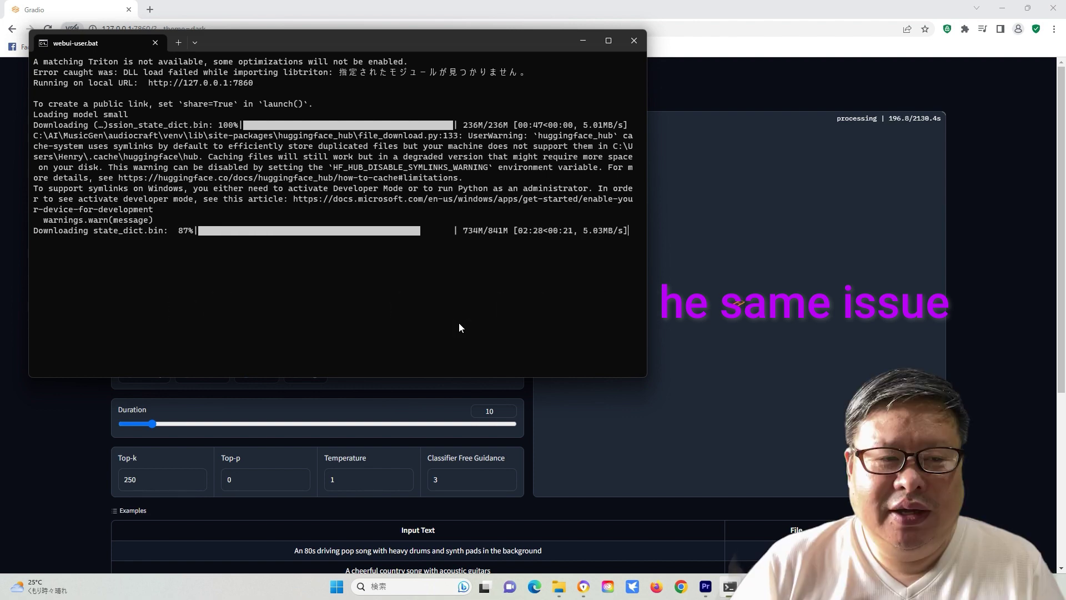
pyautogui.click(690, 382)
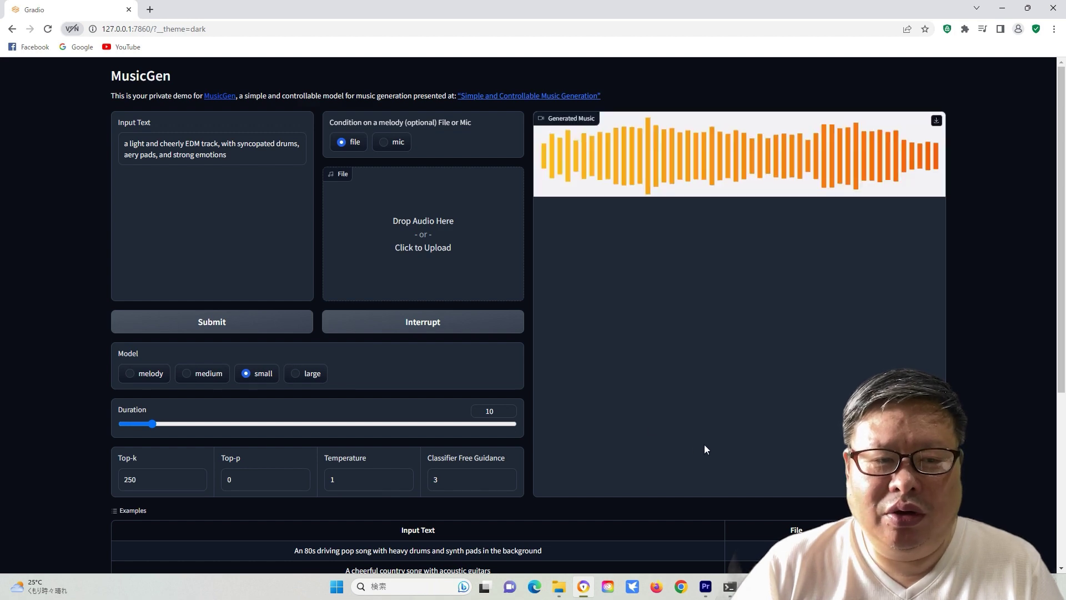
# - Generate the 80s pop example prompt with the medium model
pyautogui.scroll(-1, 704, 448)
pyautogui.click(417, 495)
pyautogui.click(187, 317)
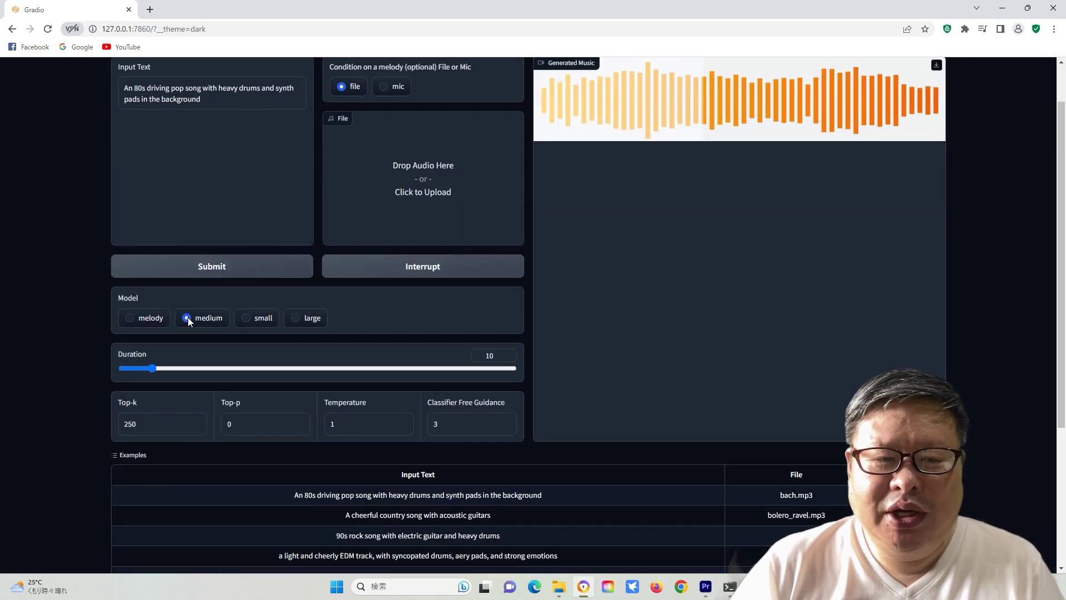
pyautogui.click(221, 272)
pyautogui.hotkey('alt', 'Tab')
pyautogui.click(688, 347)
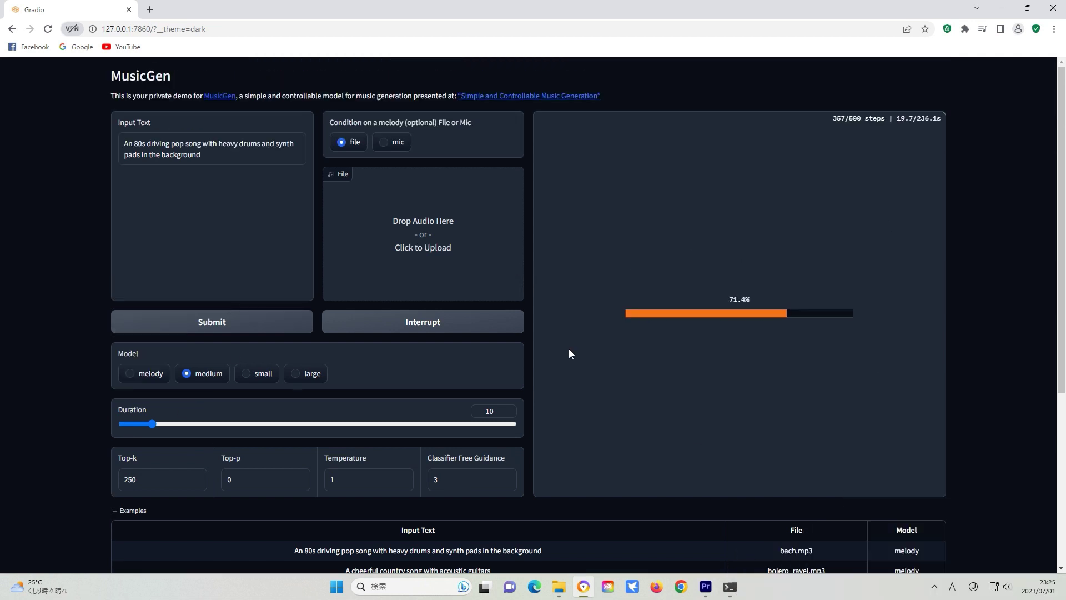
# - Select and copy the last lines of the generation log
pyautogui.click(729, 586)
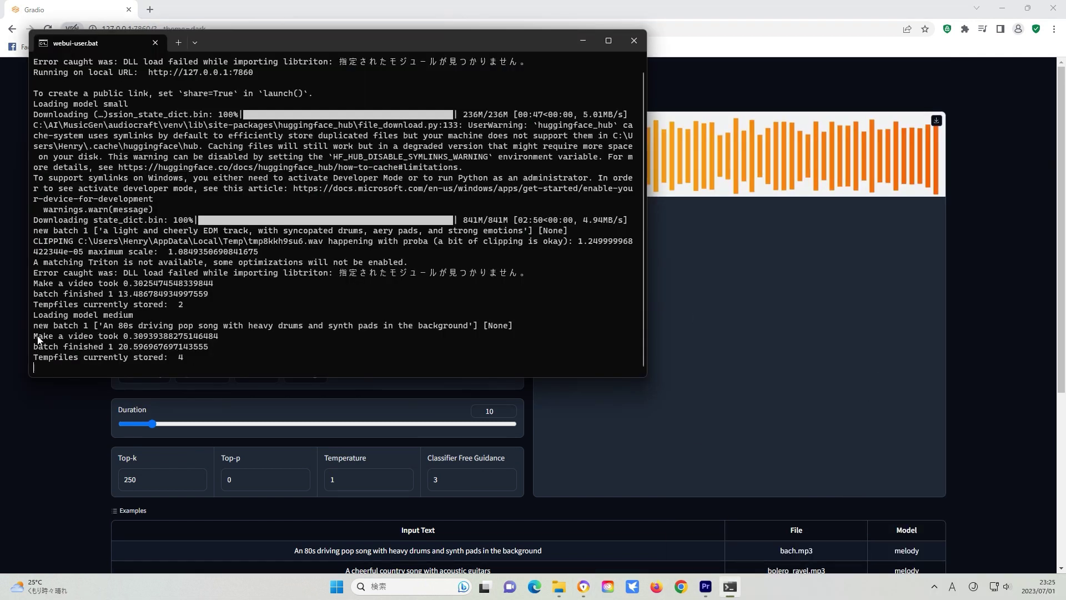
pyautogui.moveTo(34, 316); pyautogui.dragTo(199, 361)
pyautogui.rightClick(199, 361)
pyautogui.click(686, 466)
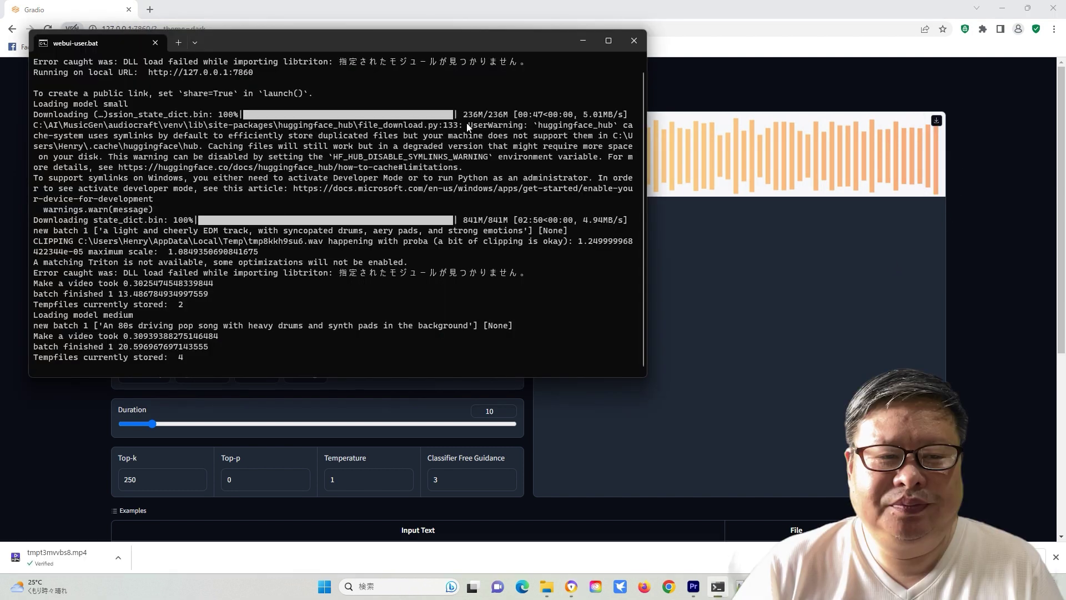
# - Highlight the huggingface_hub symlink UserWarning and its caching-limitations 'For more details' link in the terminal
pyautogui.moveTo(466, 125); pyautogui.dragTo(200, 146)
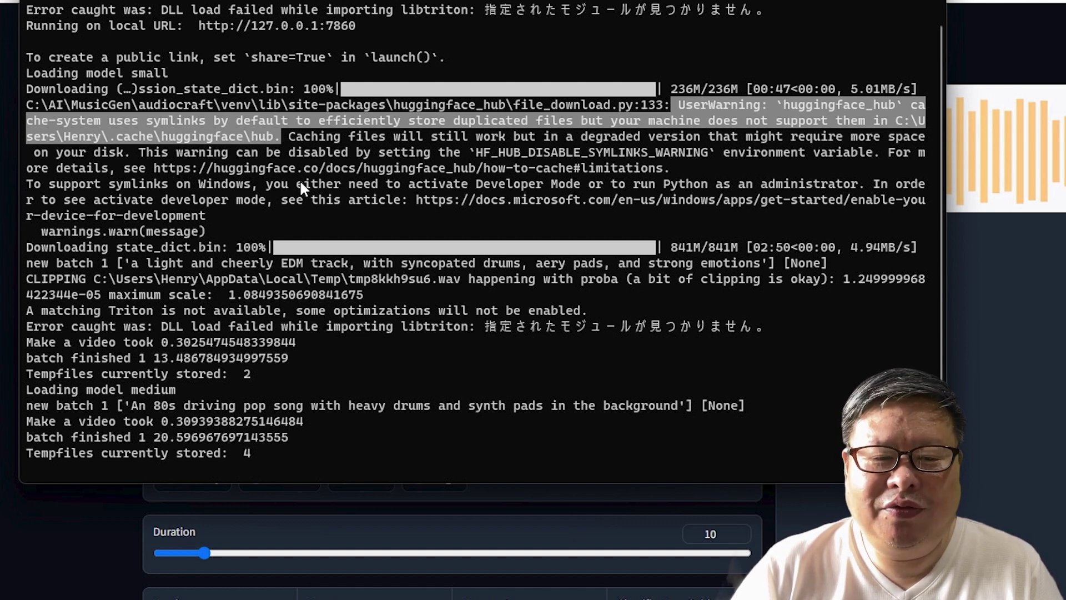
pyautogui.moveTo(884, 152); pyautogui.dragTo(698, 167)
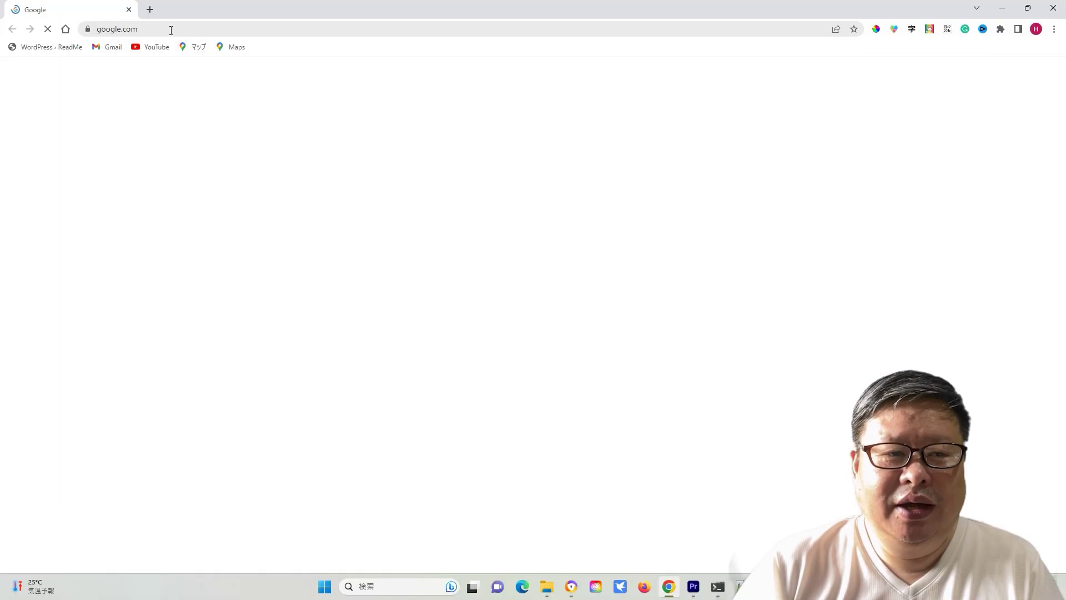
pyautogui.click(171, 28)
# - Load the Microsoft docs page on enabling a device for development from the pasted URL
pyautogui.write('https://docs.microsoft.com/en-us/windows/apps/get-started/enable-your-device-for-development')
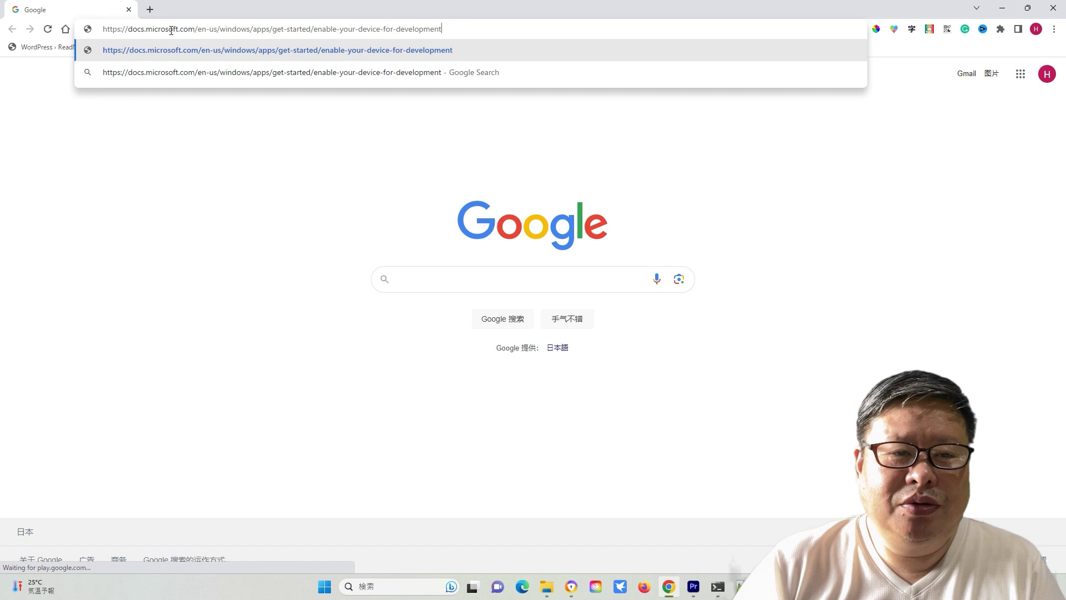
pyautogui.press('Return')
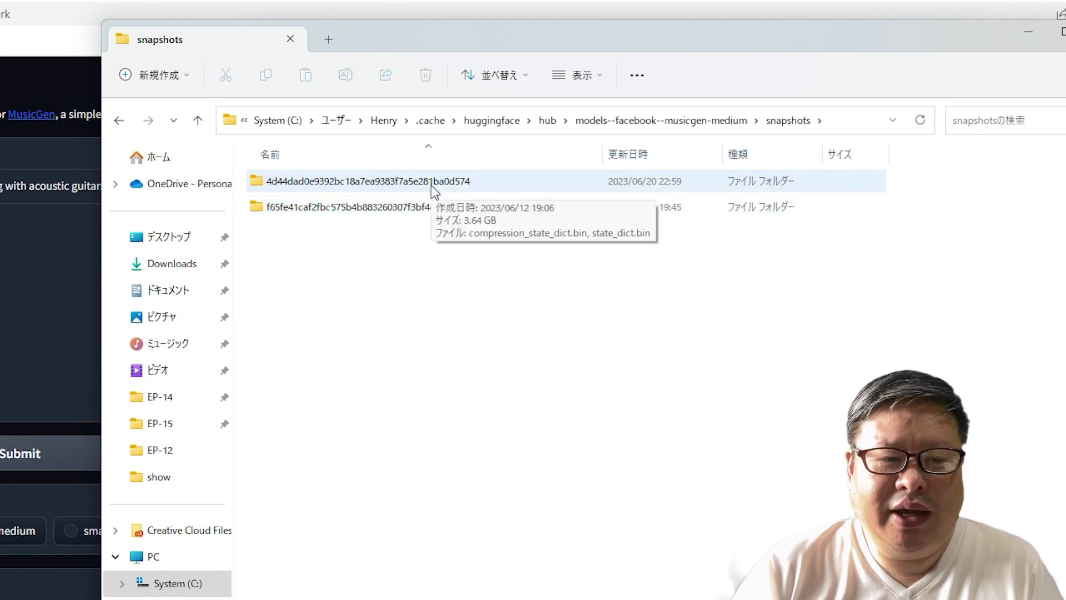
# - Compare compression_state_dict.bin and state_dict.bin in both musicgen-medium snapshot folders, confirming matching sizes
pyautogui.doubleClick(430, 185)
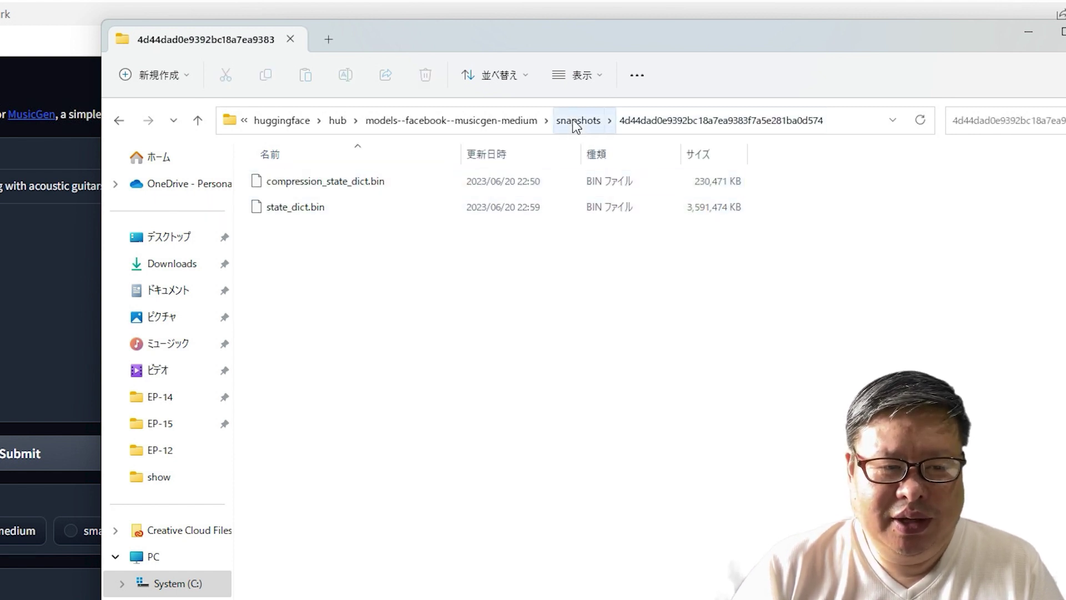
pyautogui.click(576, 120)
pyautogui.click(379, 209)
pyautogui.doubleClick(379, 209)
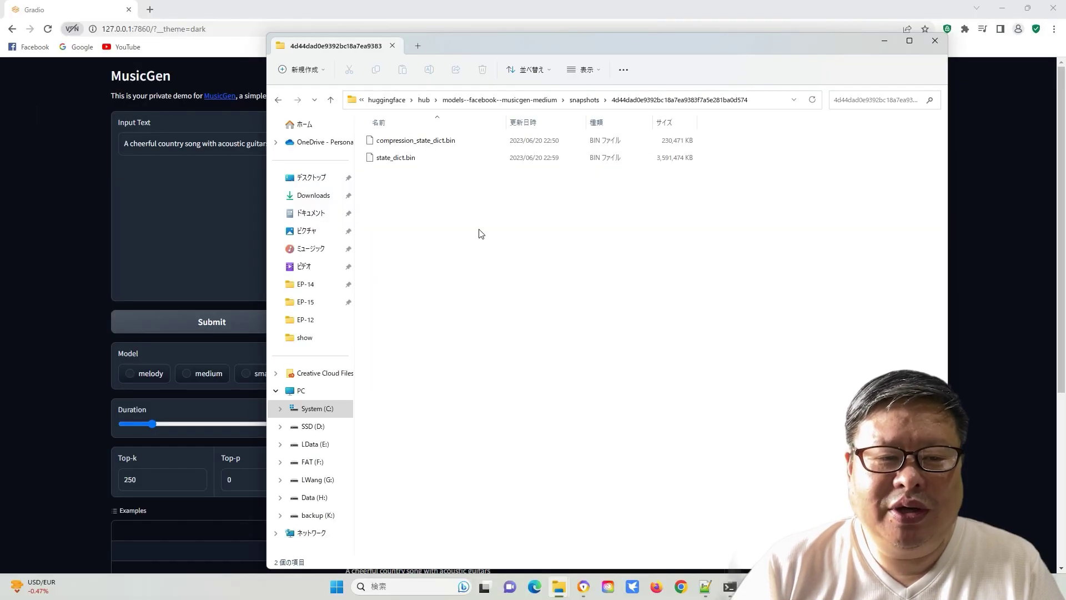
pyautogui.keyDown('shift'); pyautogui.rightClick(481, 233); pyautogui.keyUp('shift')
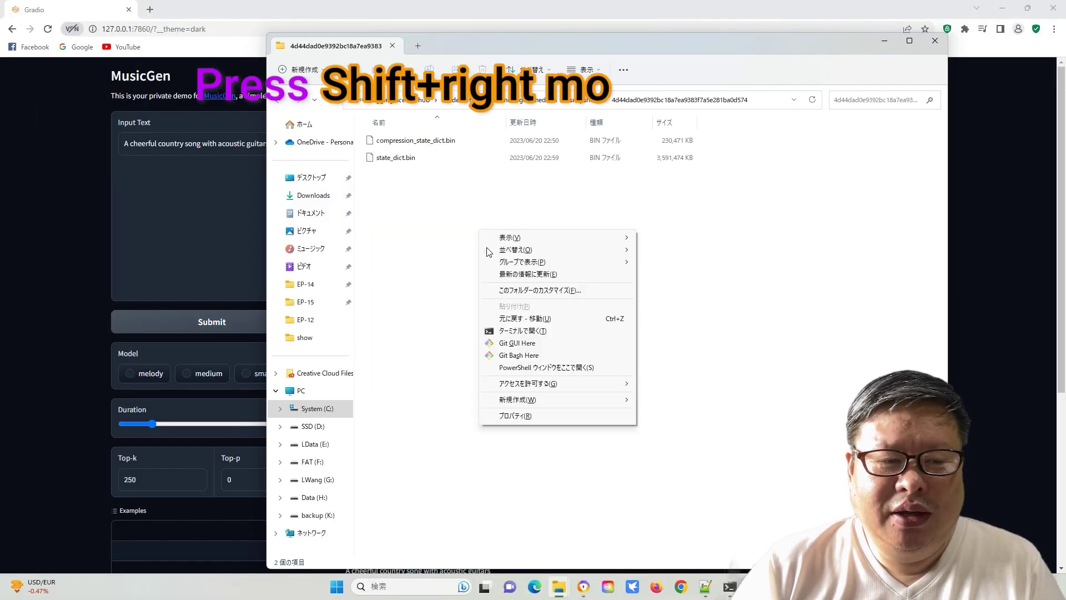
# - Open PowerShell in the 4d44dad… snapshot and run get-filehash on compression_state_dict.bin
pyautogui.click(538, 368)
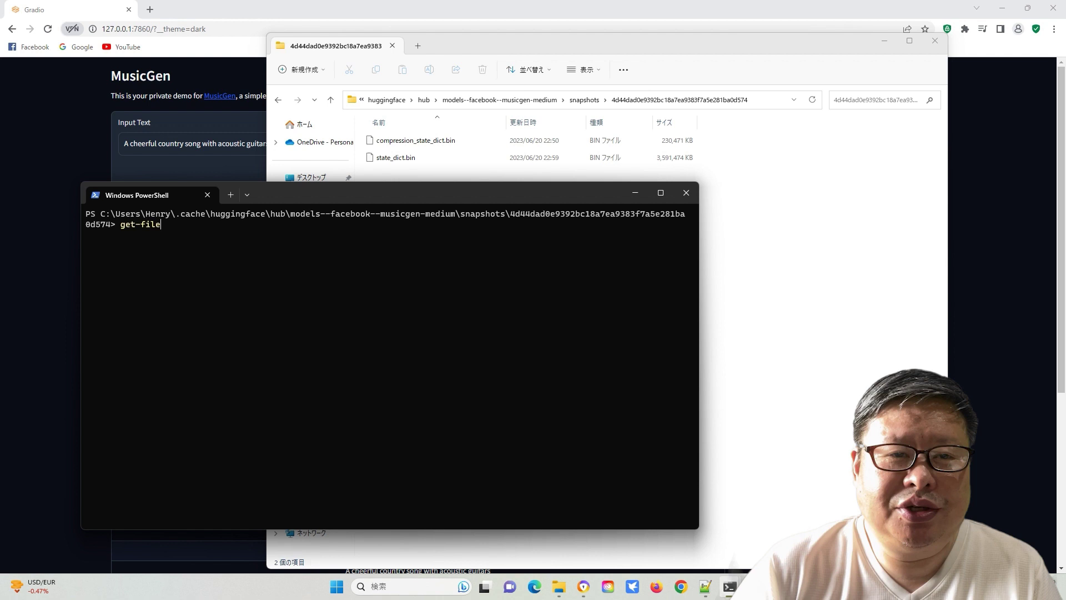
pyautogui.write('hash')
pyautogui.click(380, 139)
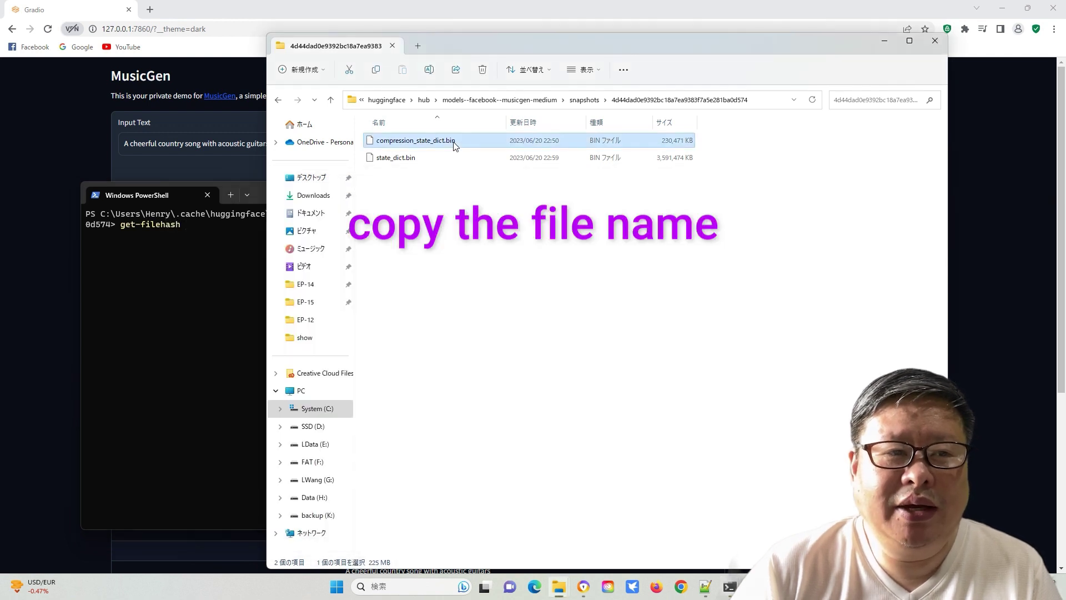
pyautogui.click(379, 139)
pyautogui.write('sh')
pyautogui.hotkey('ctrl', 'c')
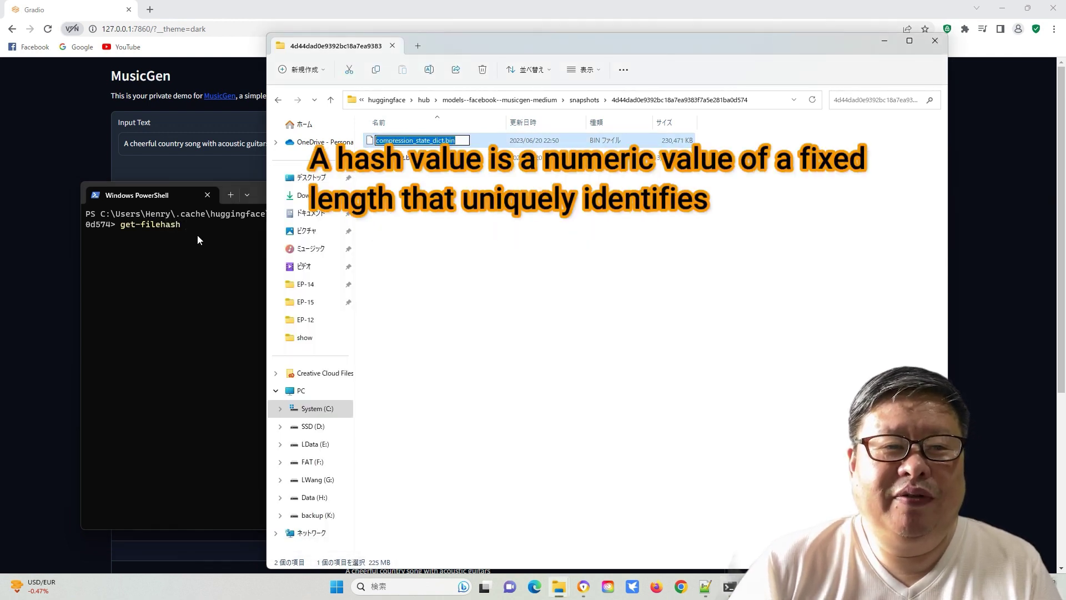
pyautogui.click(197, 234)
pyautogui.hotkey('ctrl', 'v')
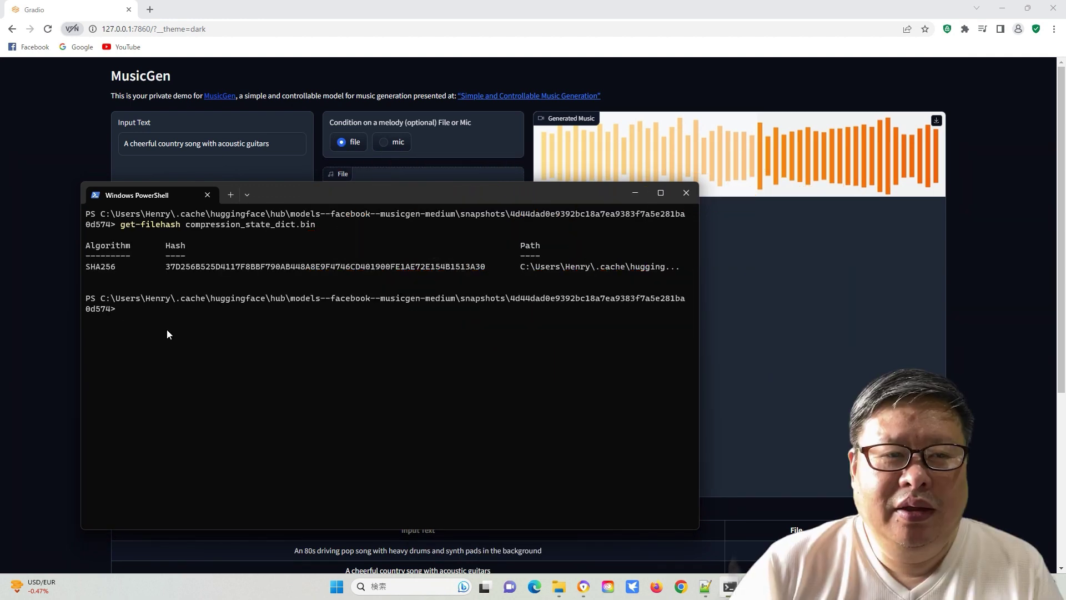
# - Hash state_dict.bin as well, then go up to the snapshots folder with cd .
pyautogui.press('Up')
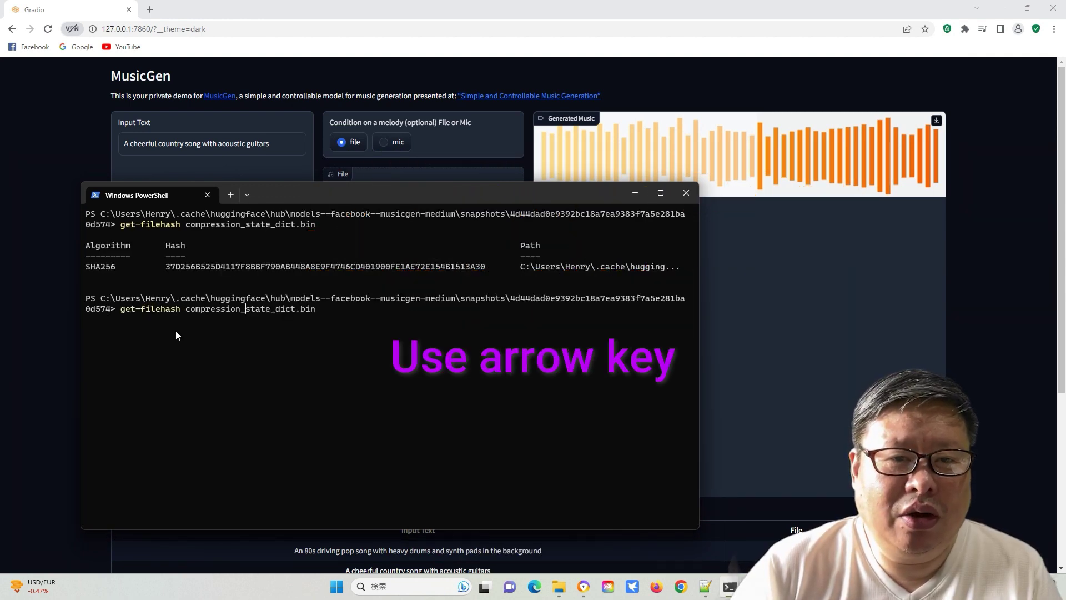
pyautogui.press('BackSpace')
pyautogui.press('BackSpace')
pyautogui.press('BackSpace')
pyautogui.press('BackSpace')
pyautogui.press('BackSpace')
pyautogui.press('BackSpace')
pyautogui.press('BackSpace')
pyautogui.press('BackSpace')
pyautogui.press('BackSpace')
pyautogui.press('BackSpace')
pyautogui.press('BackSpace')
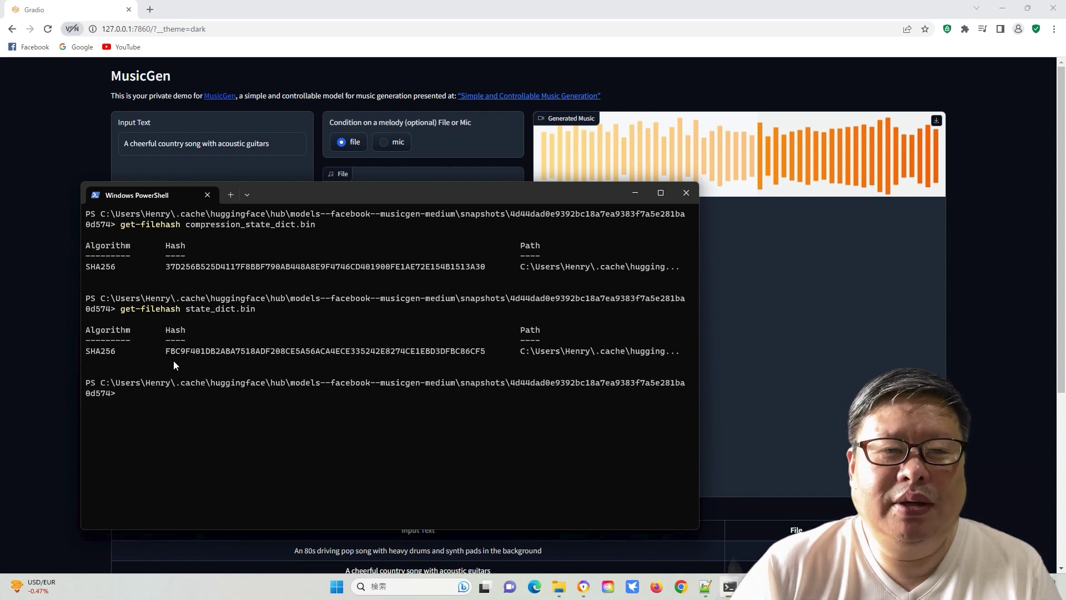
pyautogui.write('cd ..')
pyautogui.press('Return')
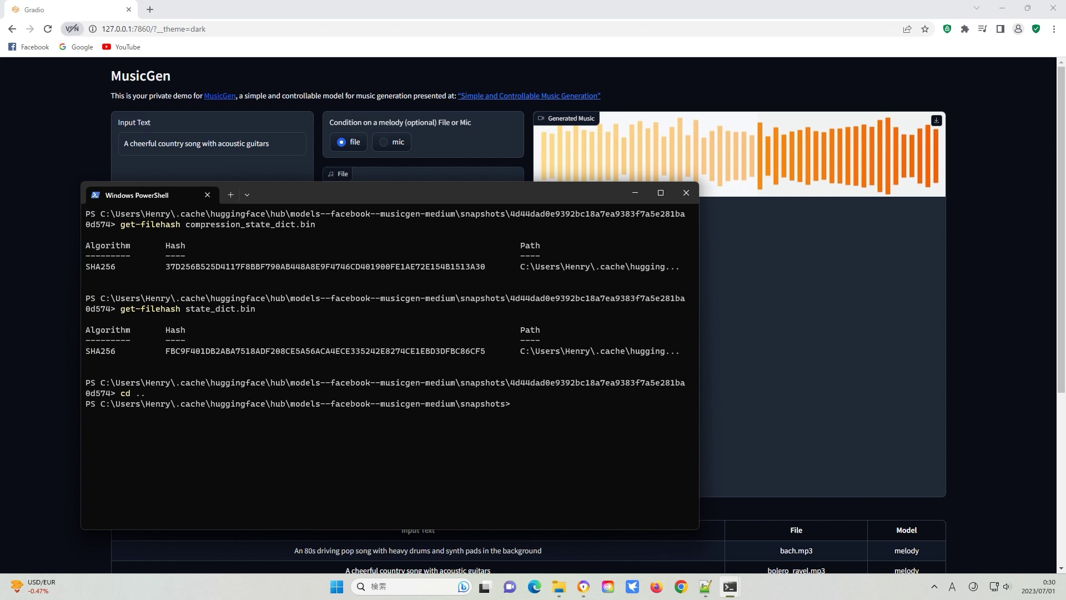
# - Copy the f65fe41… snapshot folder name and cd into it in PowerShell
pyautogui.click(559, 586)
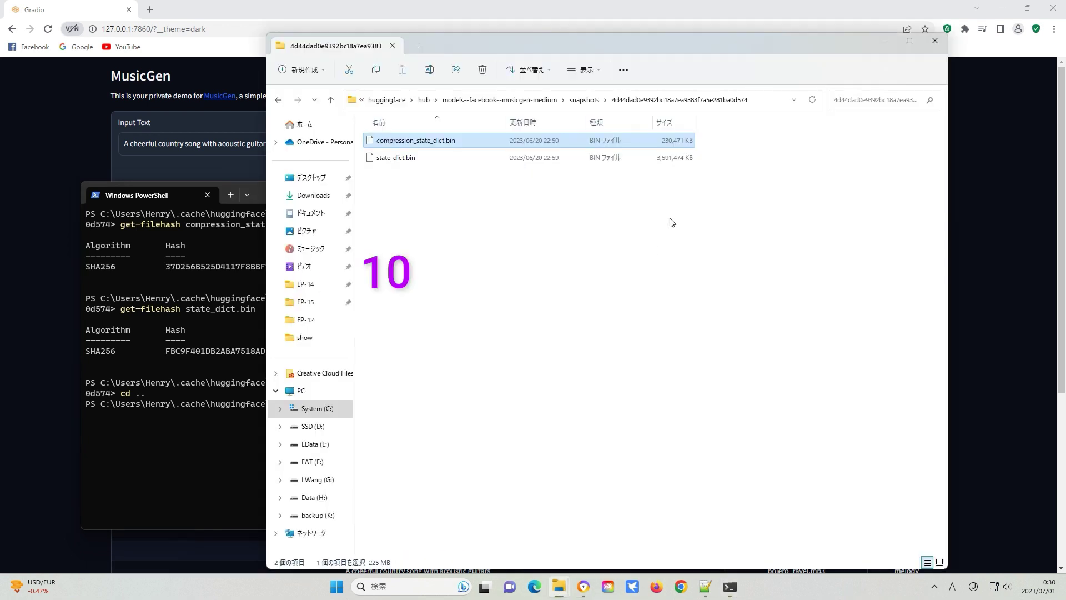
pyautogui.click(747, 100)
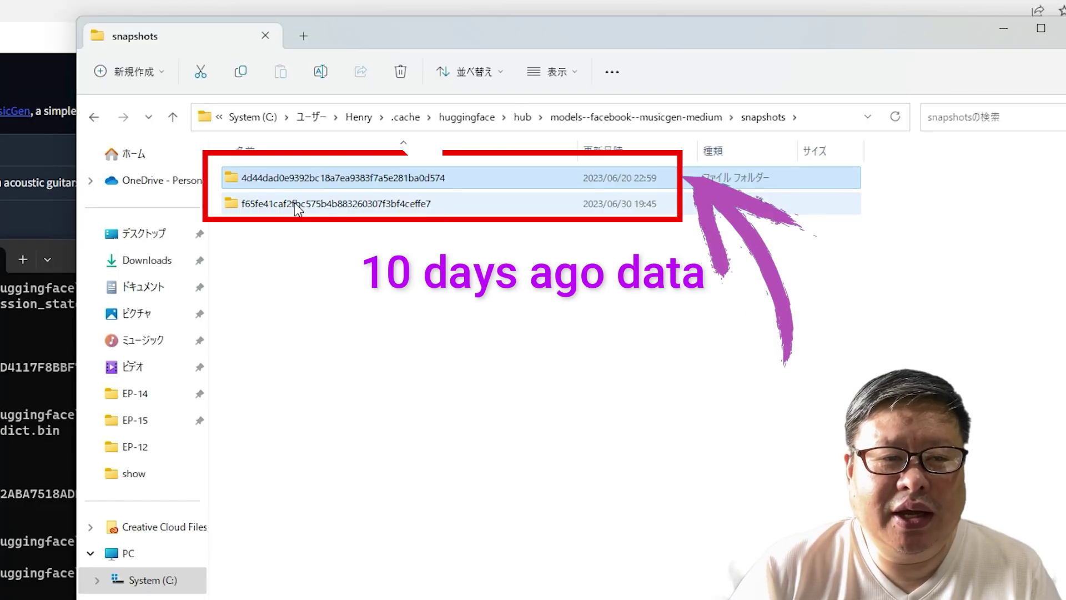
pyautogui.click(411, 158)
pyautogui.press('F2')
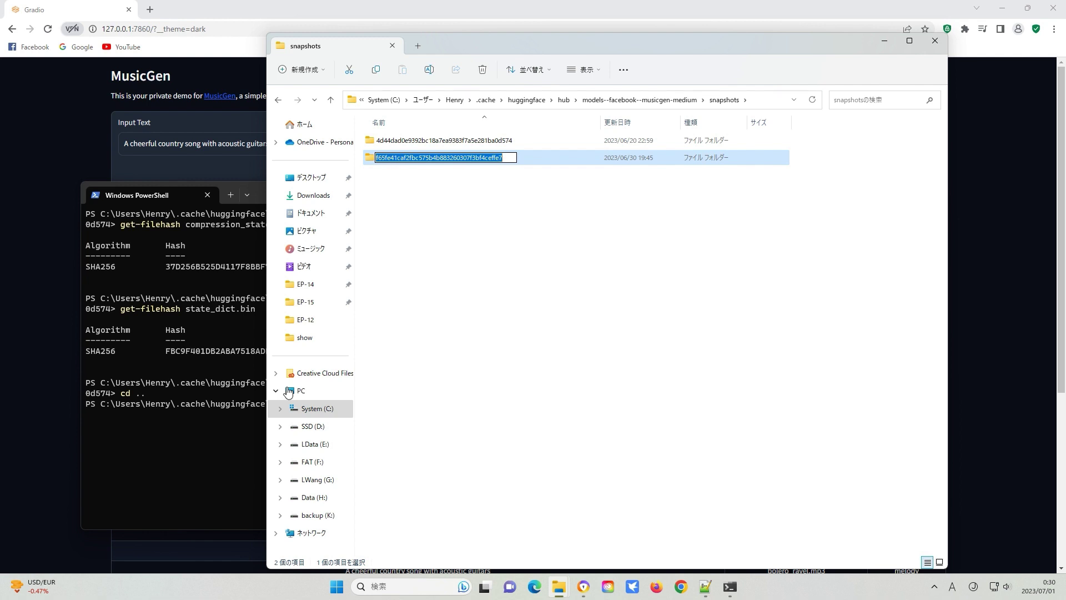
pyautogui.click(225, 430)
pyautogui.hotkey('ctrl', 'v')
pyautogui.press('Return')
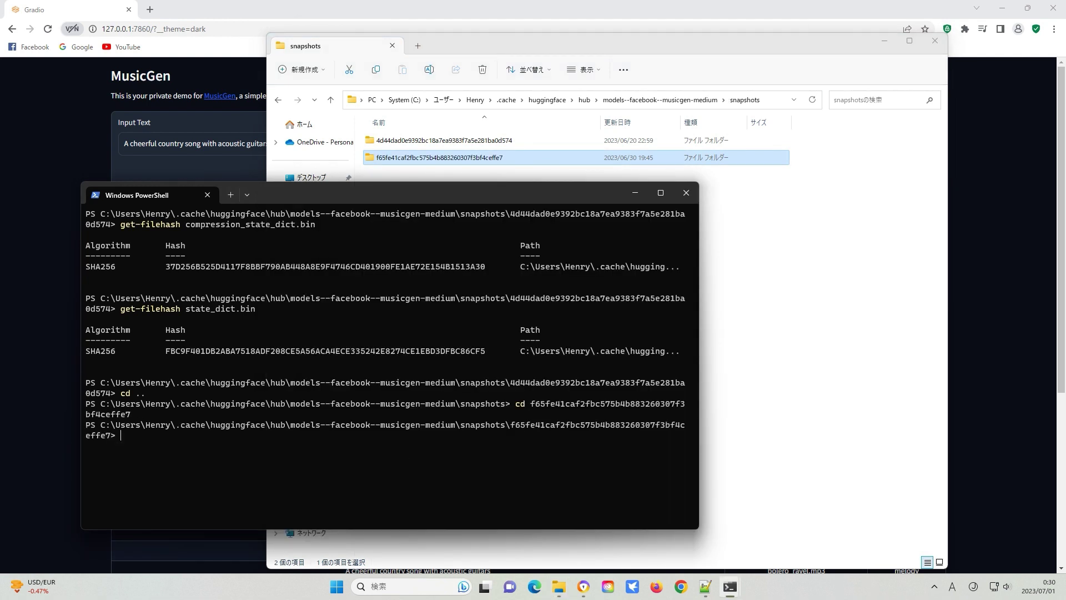
# - Hash state_dict.bin and compression_state_dict.bin there, matching the 4d44dad… hashes
pyautogui.press('Up')
pyautogui.press('Up')
pyautogui.press('Up')
pyautogui.press('Return')
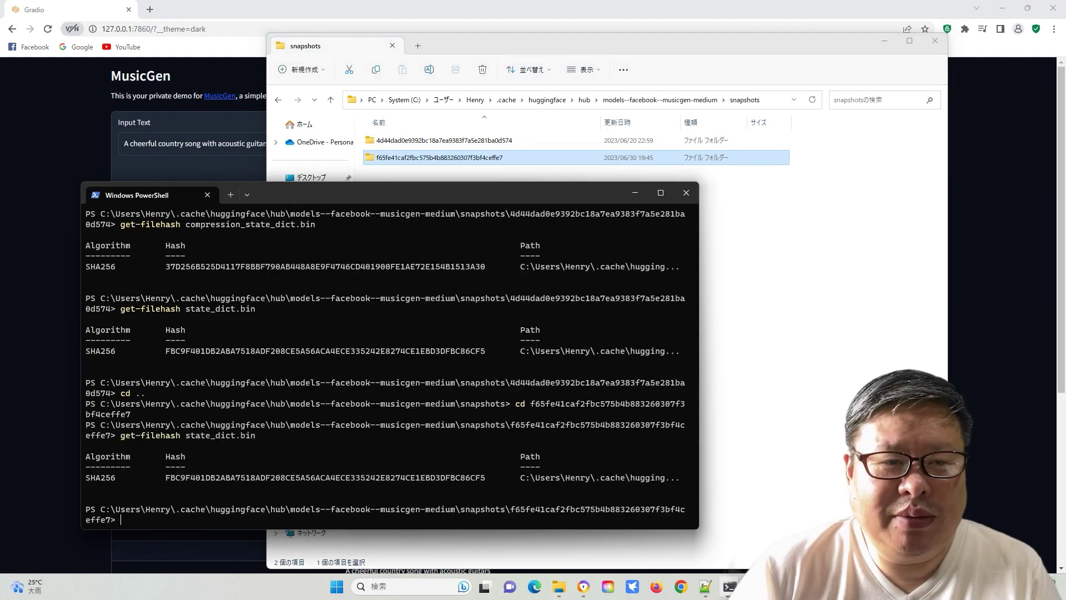
pyautogui.moveTo(388, 195); pyautogui.dragTo(389, 81)
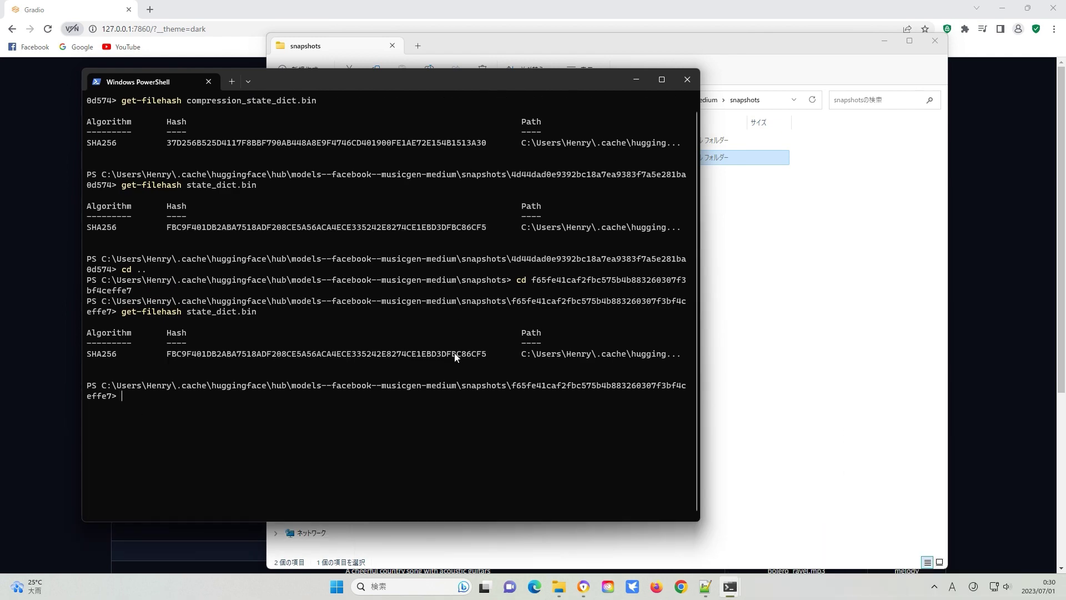
pyautogui.press('Up')
pyautogui.press('Up')
pyautogui.press('Up')
pyautogui.press('Up')
pyautogui.press('Return')
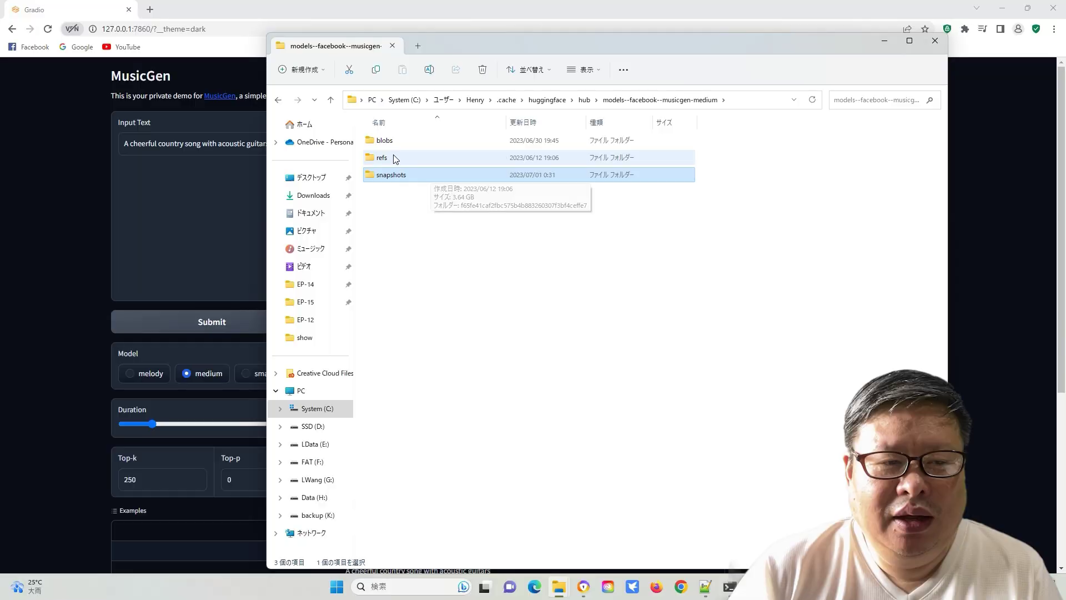
# - Read the refs\main file in Notepad++, then open the musicgen-large snapshots folder
pyautogui.click(400, 158)
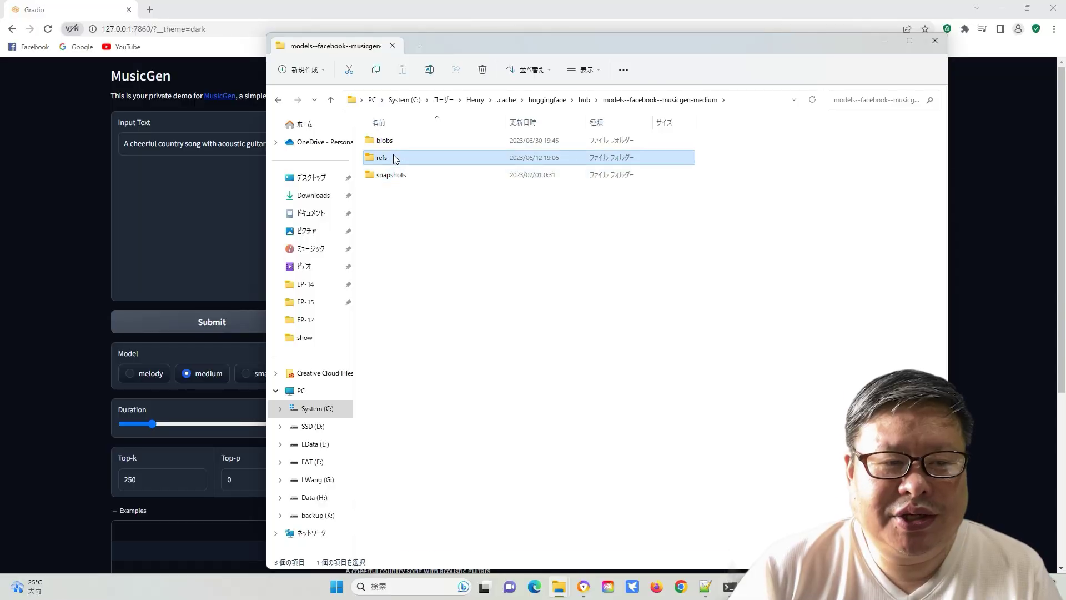
pyautogui.doubleClick(418, 160)
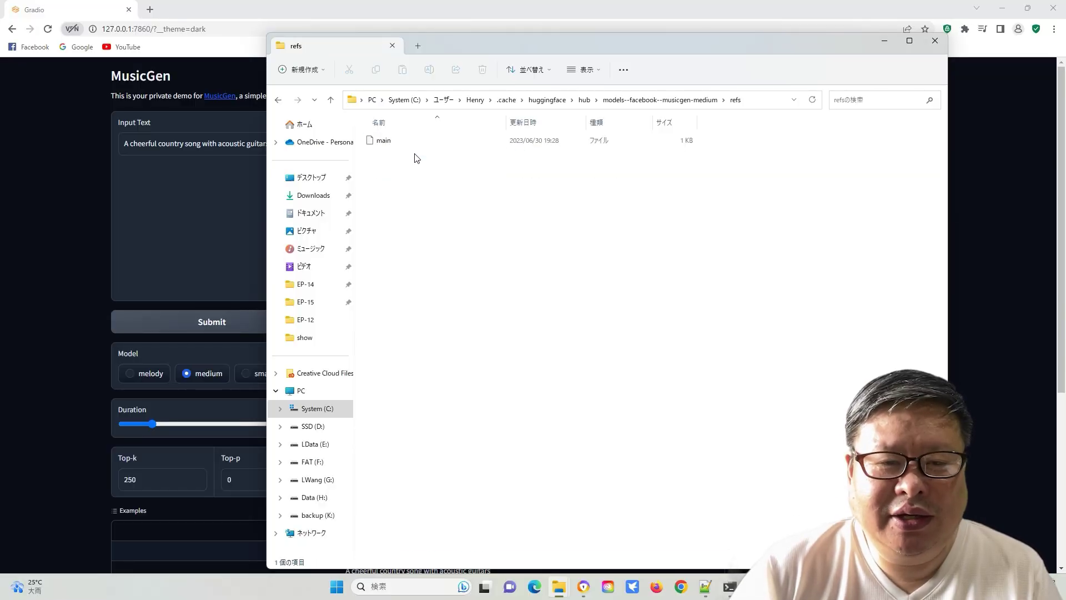
pyautogui.click(405, 144)
pyautogui.rightClick(405, 146)
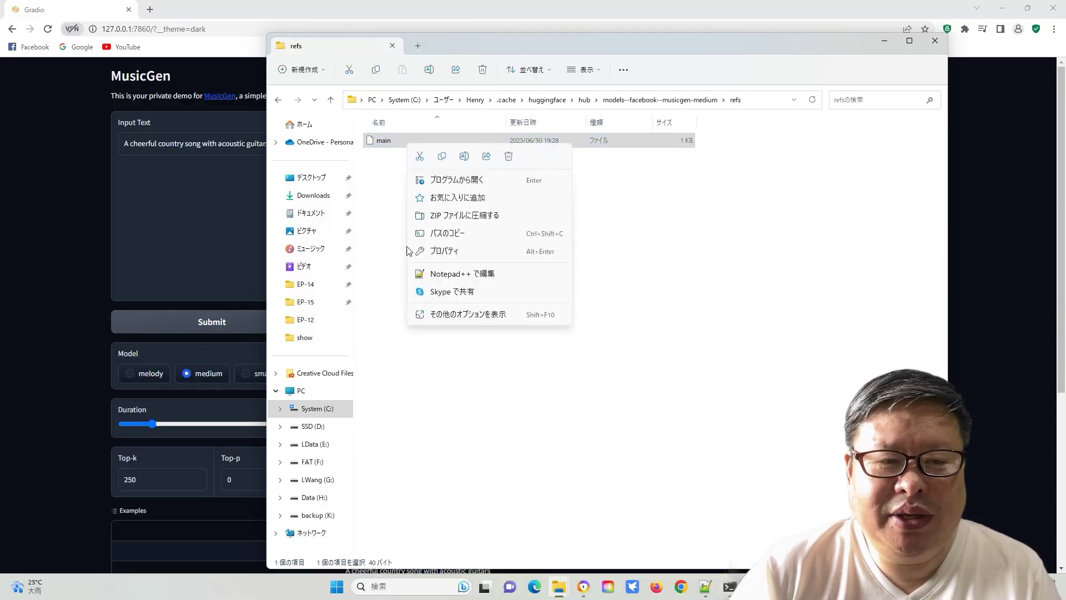
pyautogui.click(460, 275)
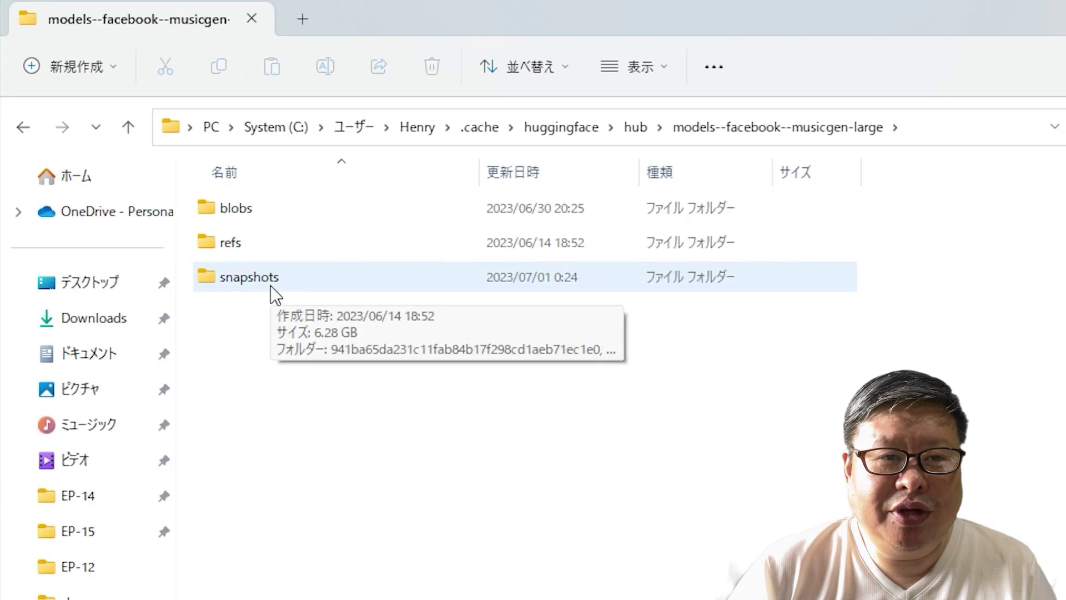
pyautogui.doubleClick(271, 284)
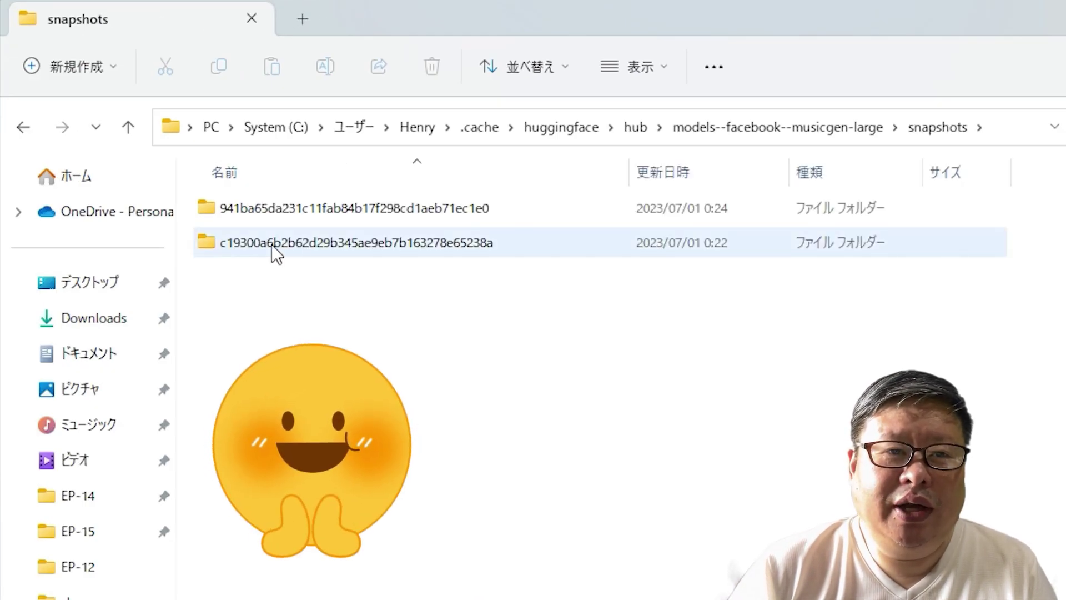
# - Move both .bin files from the c19300… snapshot into the empty 941ba65… snapshot folder
pyautogui.moveTo(271, 245)
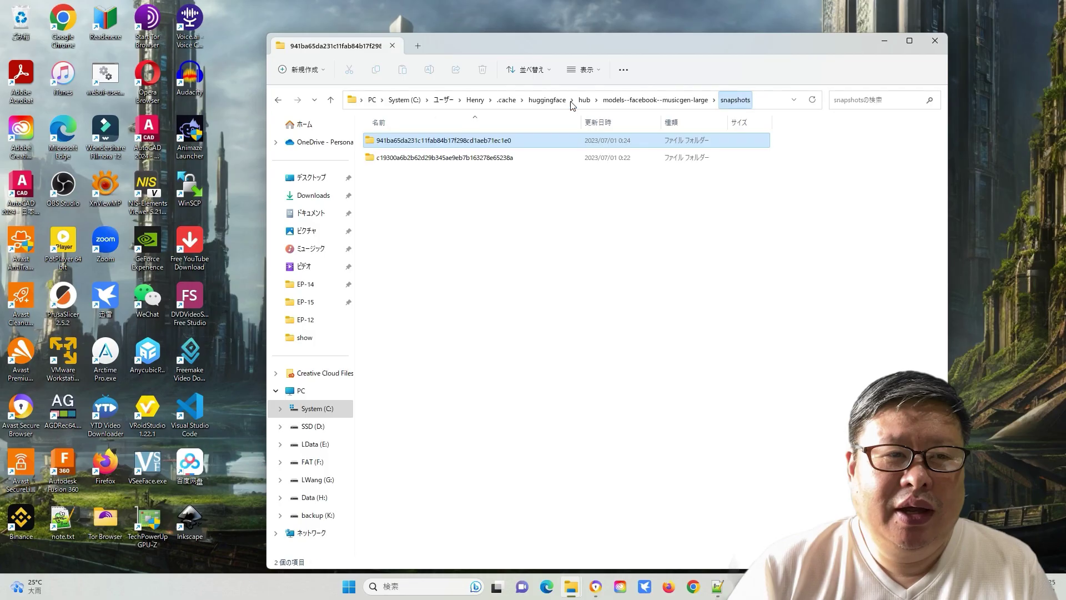
pyautogui.doubleClick(425, 161)
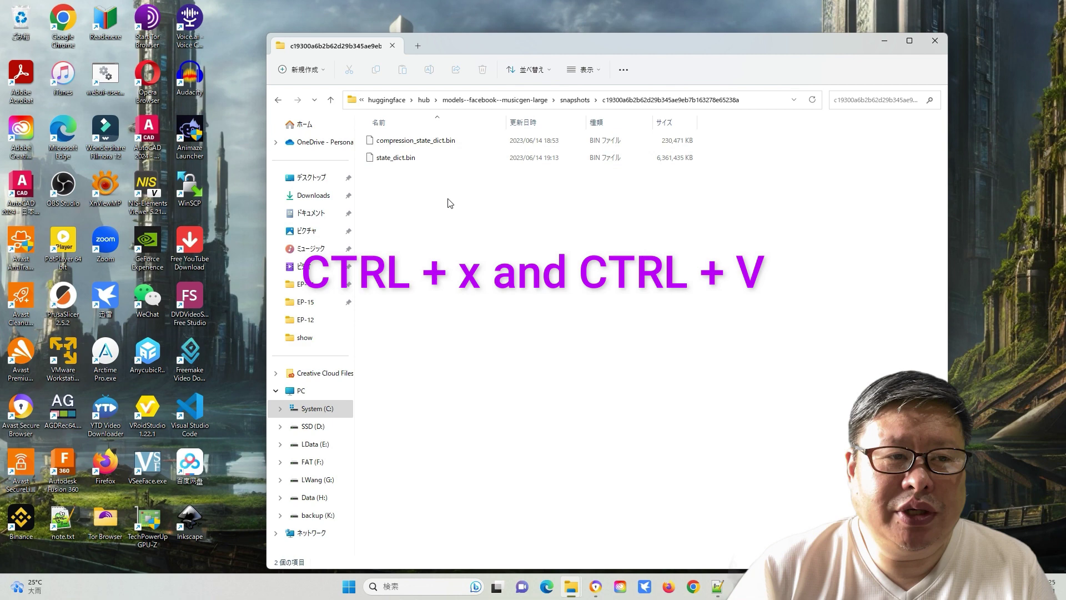
pyautogui.moveTo(472, 207); pyautogui.dragTo(432, 144)
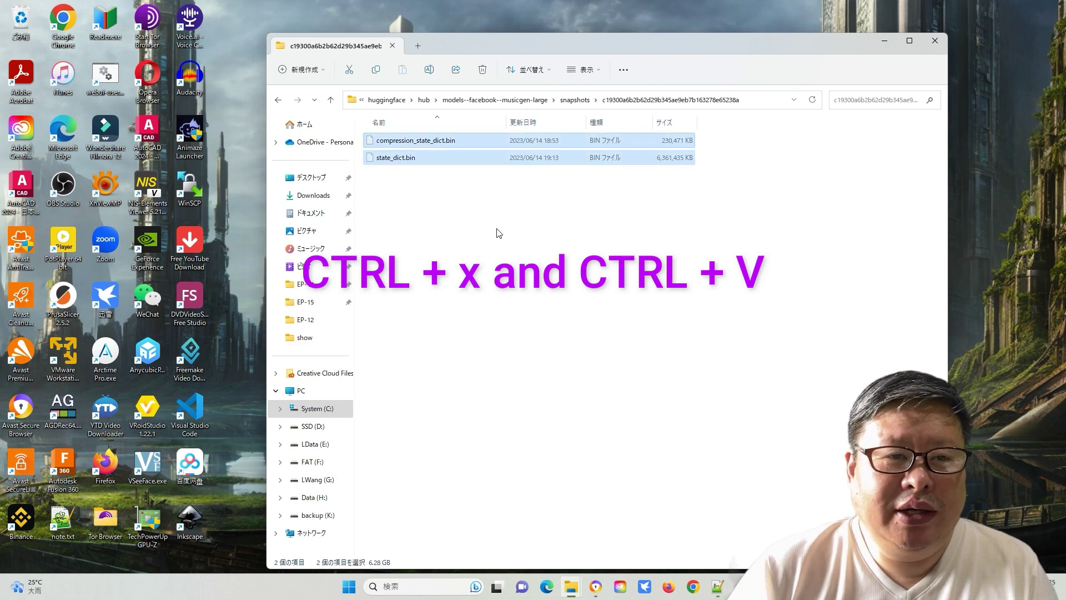
pyautogui.hotkey('ctrl', 'x')
pyautogui.click(575, 100)
pyautogui.doubleClick(422, 157)
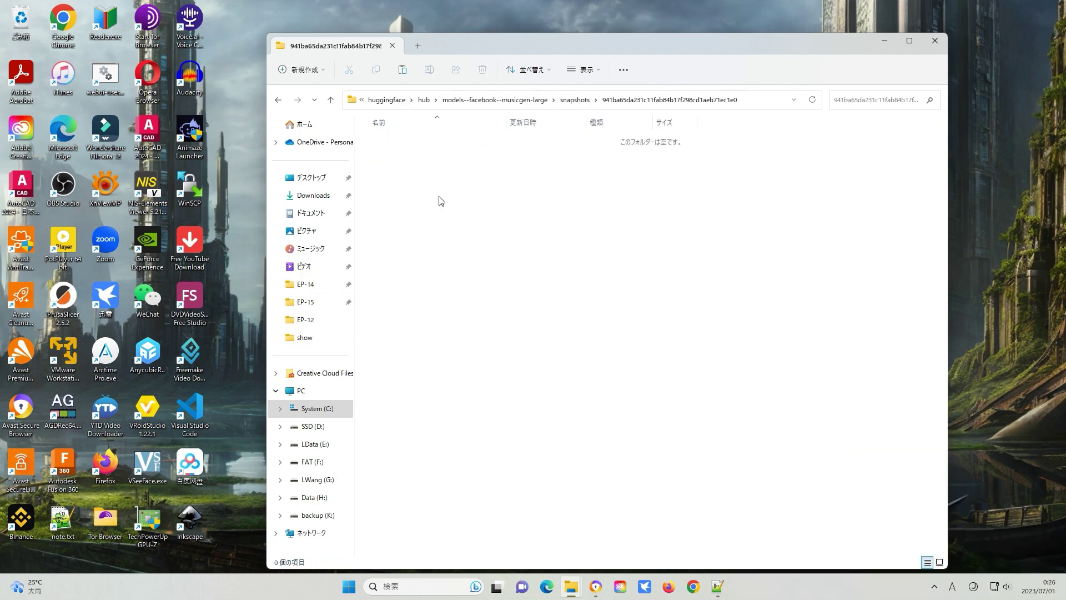
pyautogui.hotkey('ctrl', 'v')
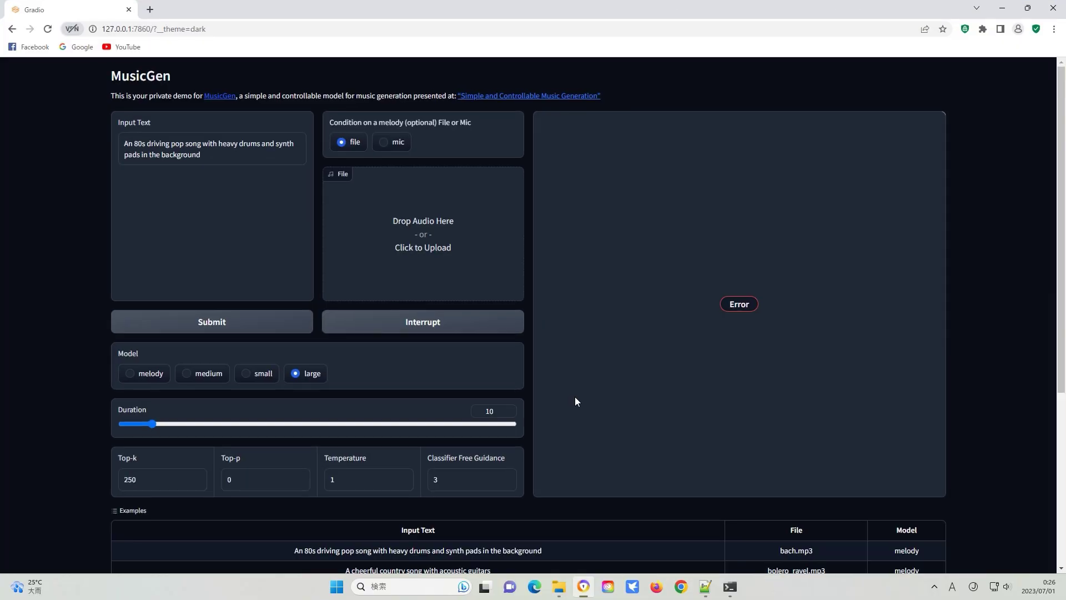
# - Reload MusicGen, load the cheerful country song example, remove its melody file and start generating
pyautogui.click(228, 29)
pyautogui.click(49, 33)
pyautogui.scroll(-1, 586, 507)
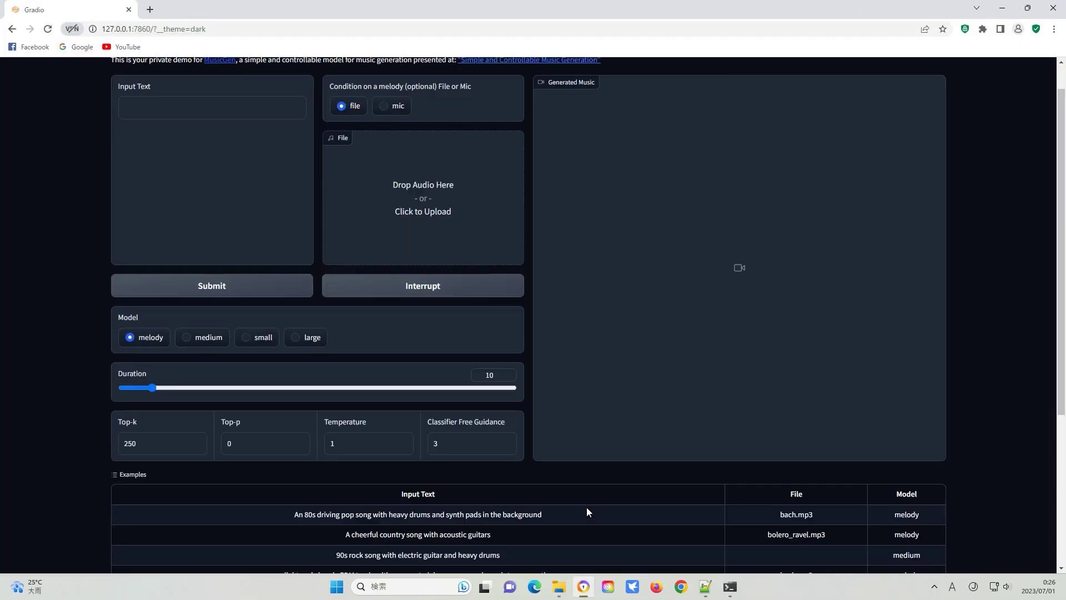
pyautogui.click(586, 531)
pyautogui.scroll(1, 518, 179)
pyautogui.click(514, 177)
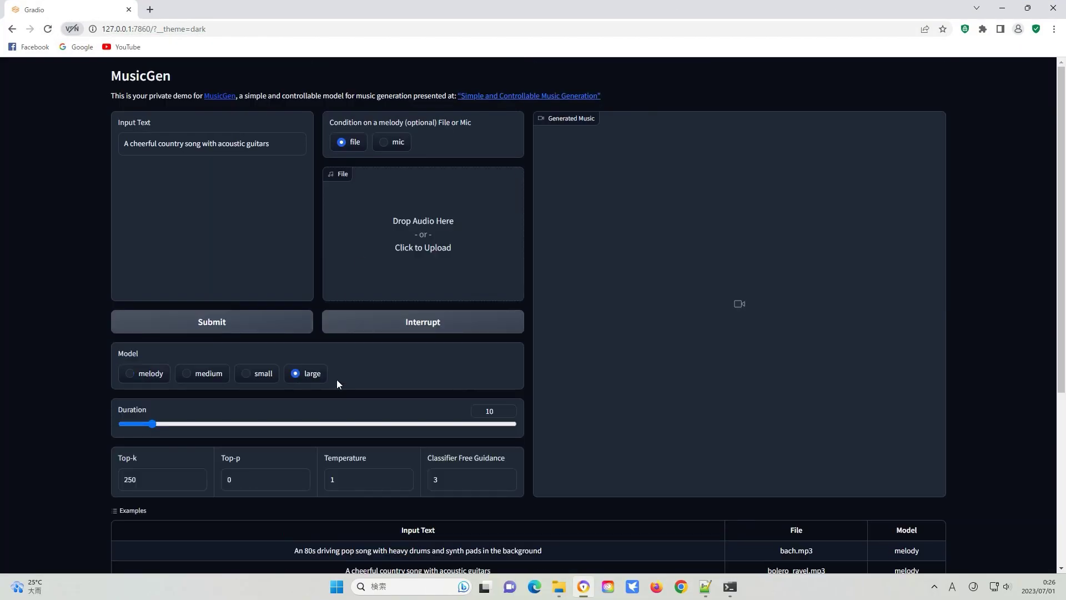
pyautogui.click(212, 322)
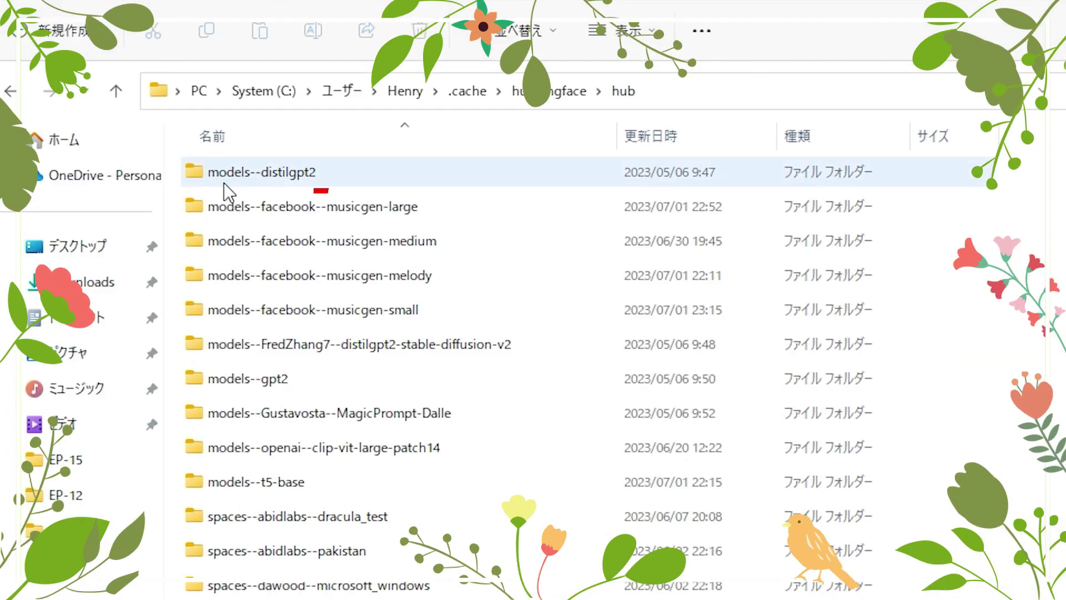
# - Point out the musicgen-medium, musicgen-melody, musicgen-small and t5-base cache folders, and highlight the never-deleted note
pyautogui.click(405, 242)
pyautogui.click(389, 275)
pyautogui.click(366, 309)
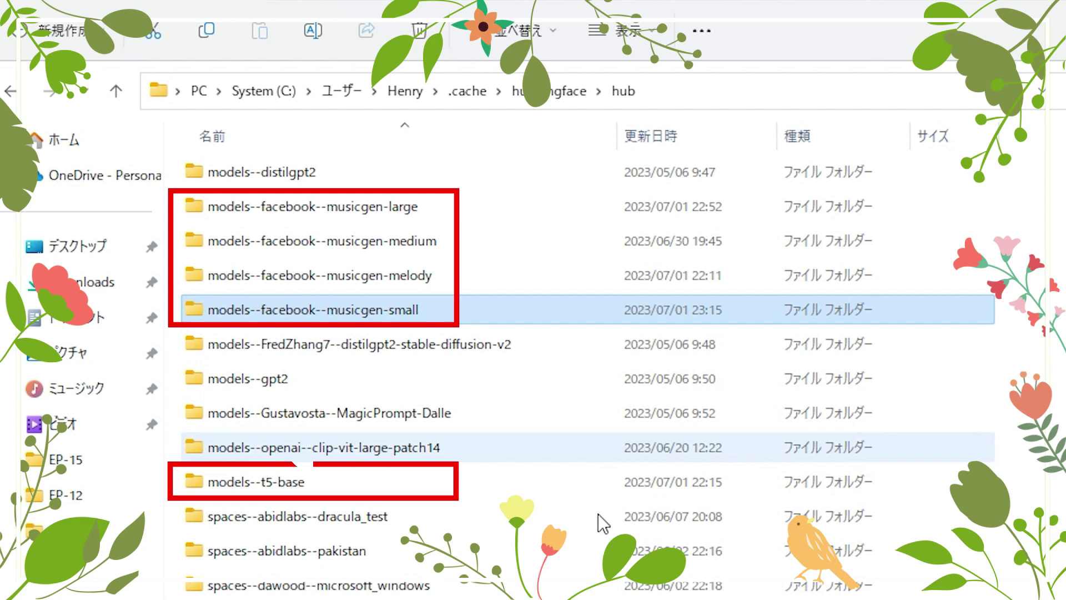
pyautogui.click(275, 482)
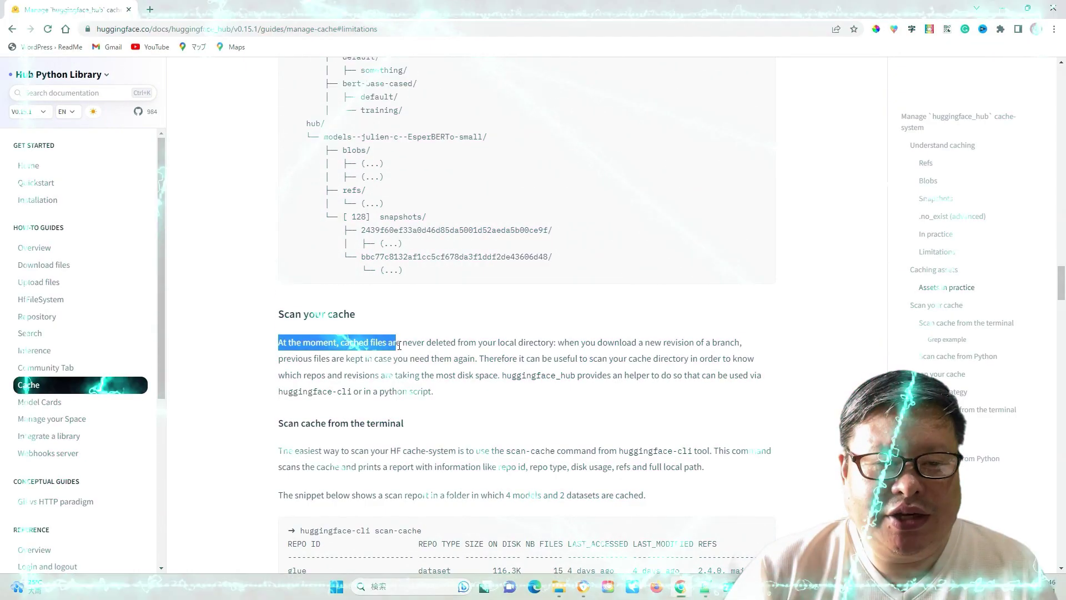
pyautogui.moveTo(486, 344); pyautogui.dragTo(607, 342)
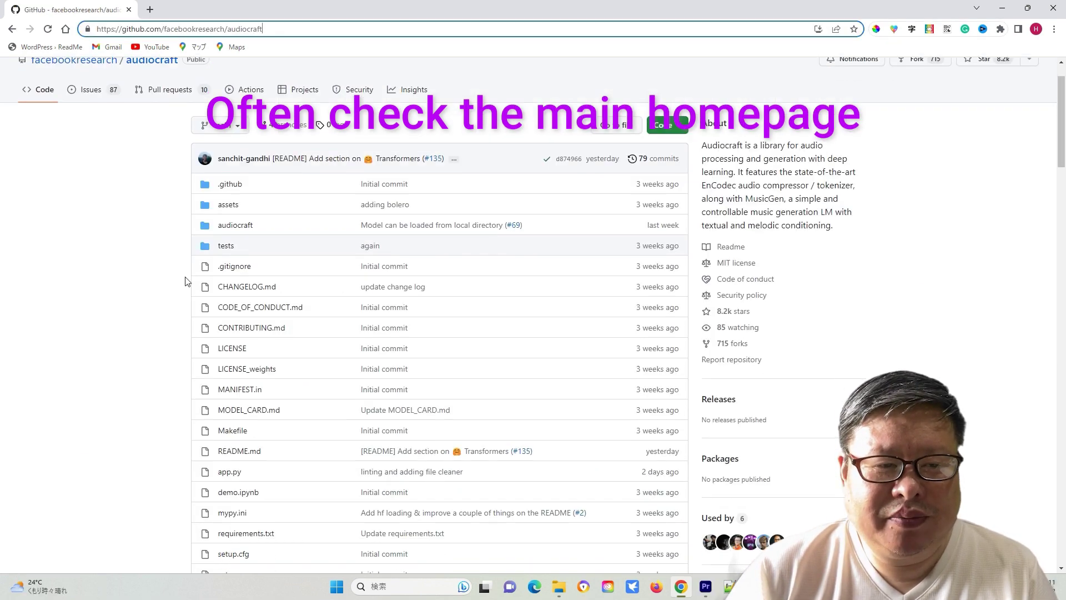
# - Scroll the audiocraft README to the API section listing small 300M, medium, melody and large 3.3B models
pyautogui.scroll(-5, 161, 387)
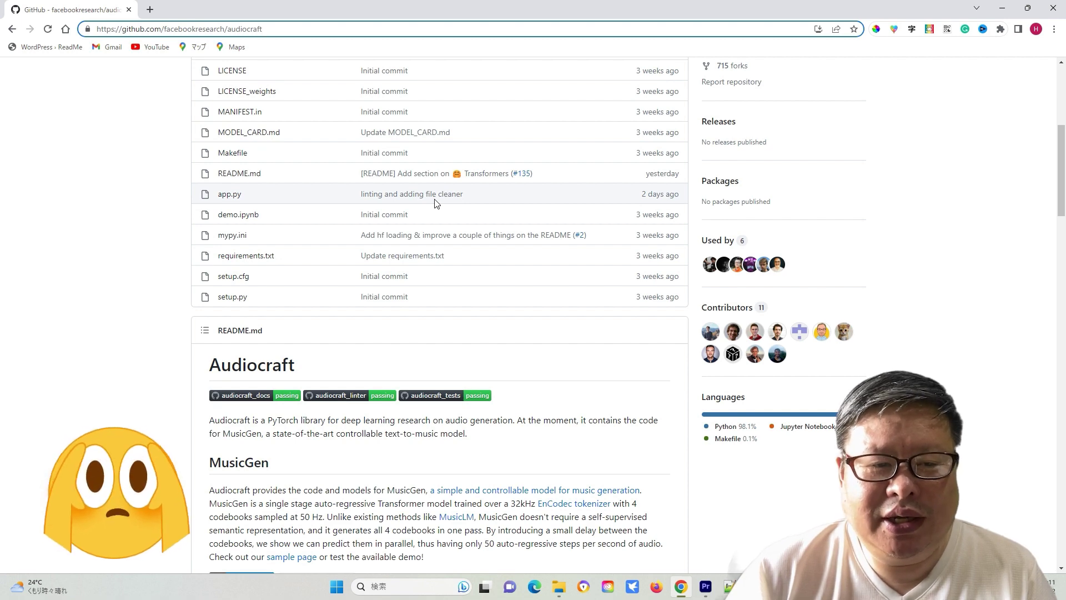
pyautogui.scroll(-10, 169, 402)
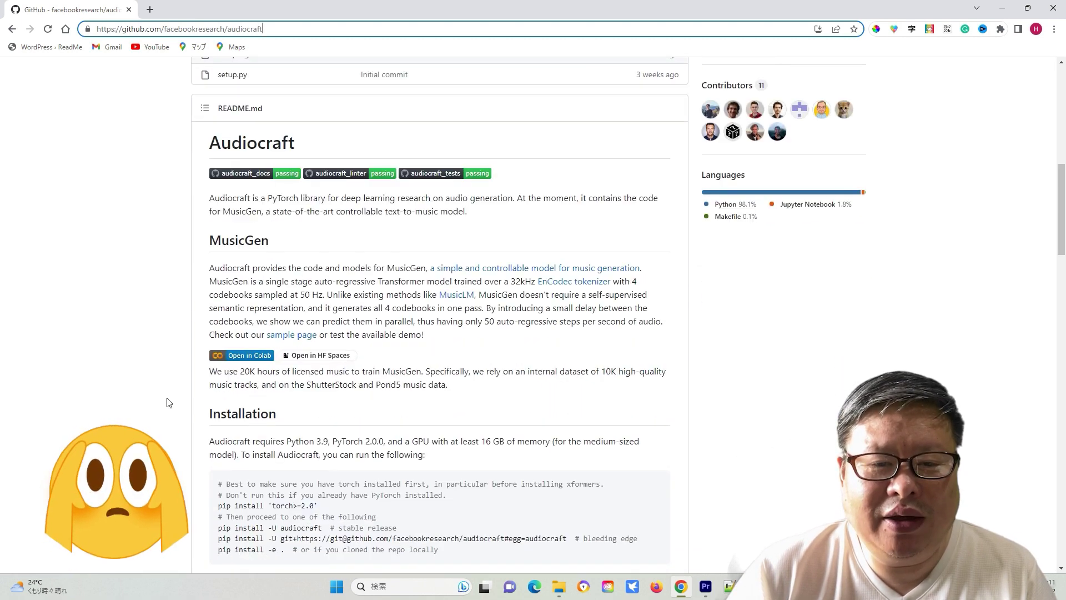
pyautogui.scroll(-4, 174, 431)
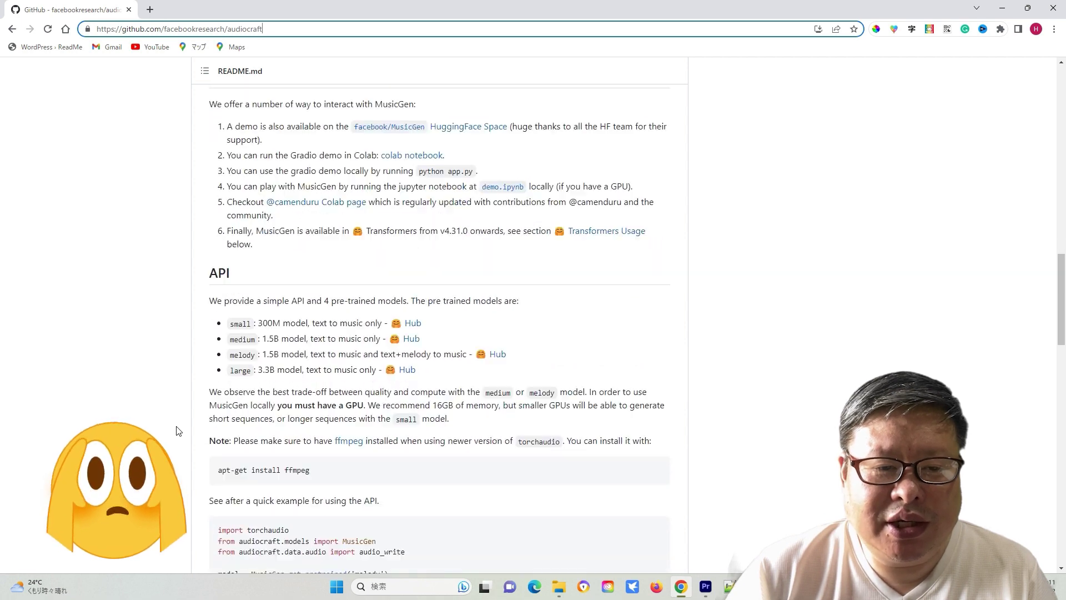